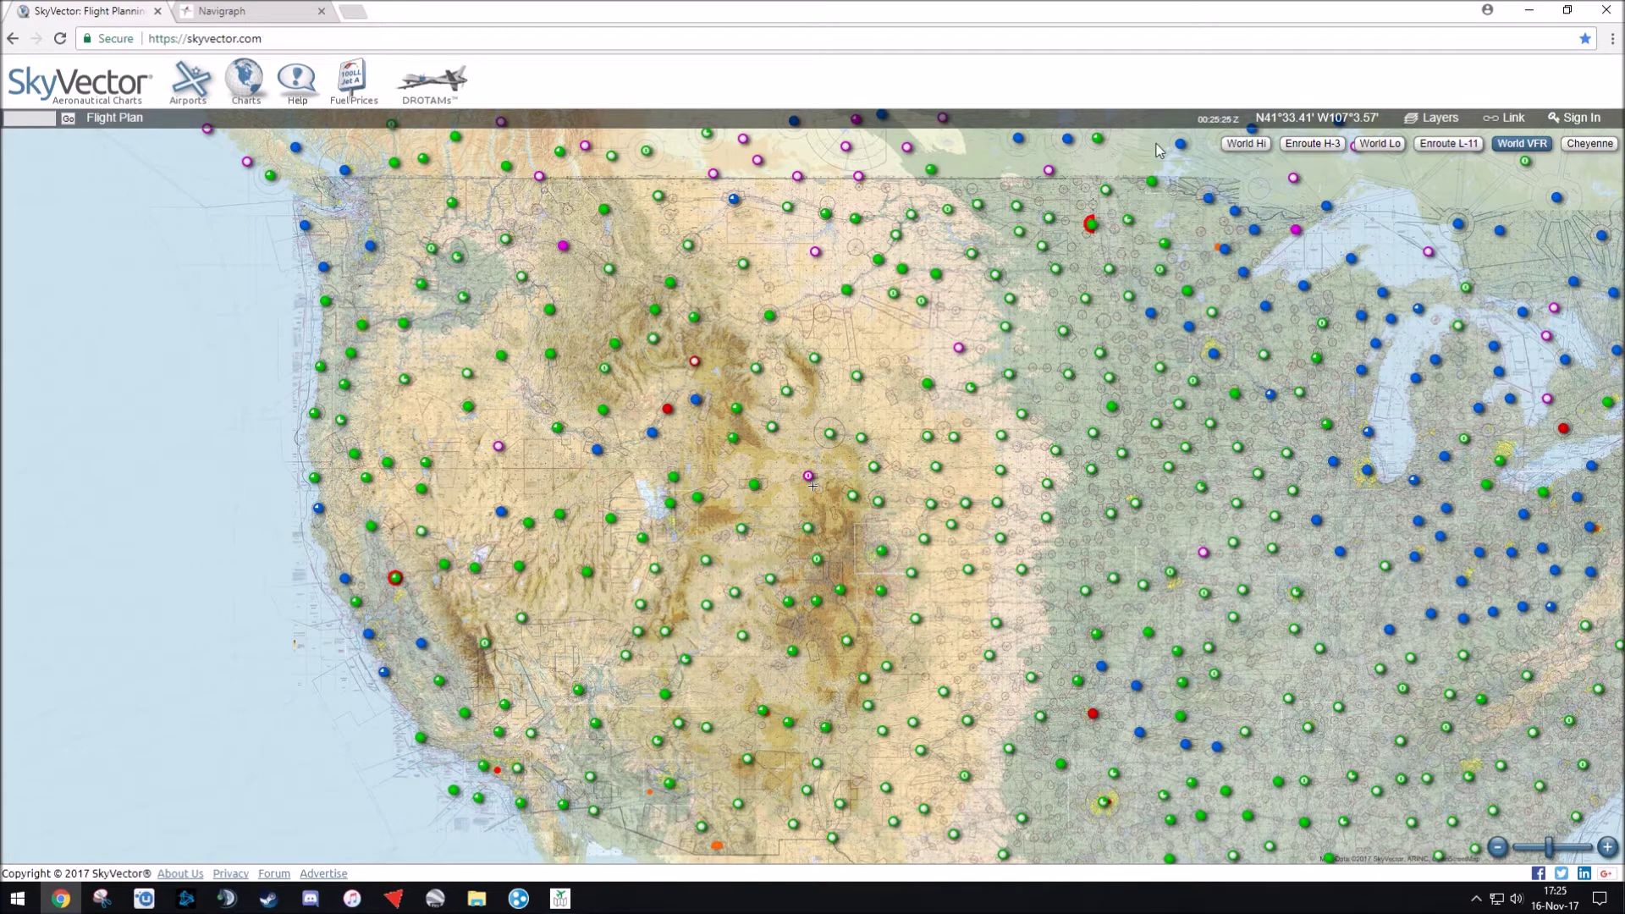
Switch to the World Lo chart and create a direct KSLC to KLAS flight plan.
left_click(1380, 144)
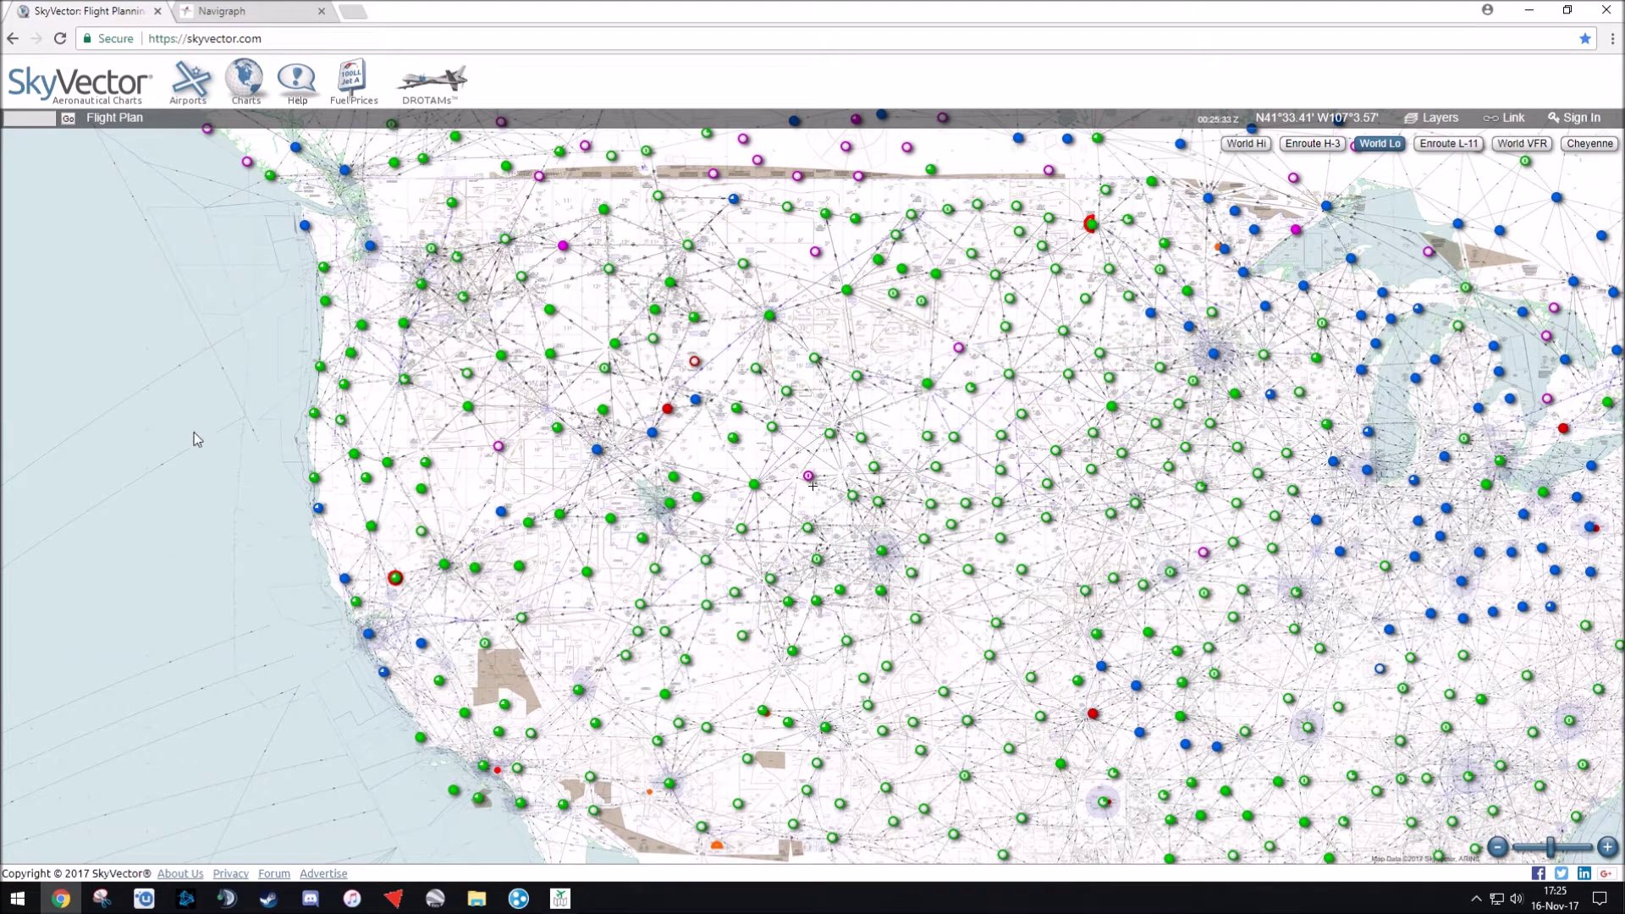
left_click(134, 121)
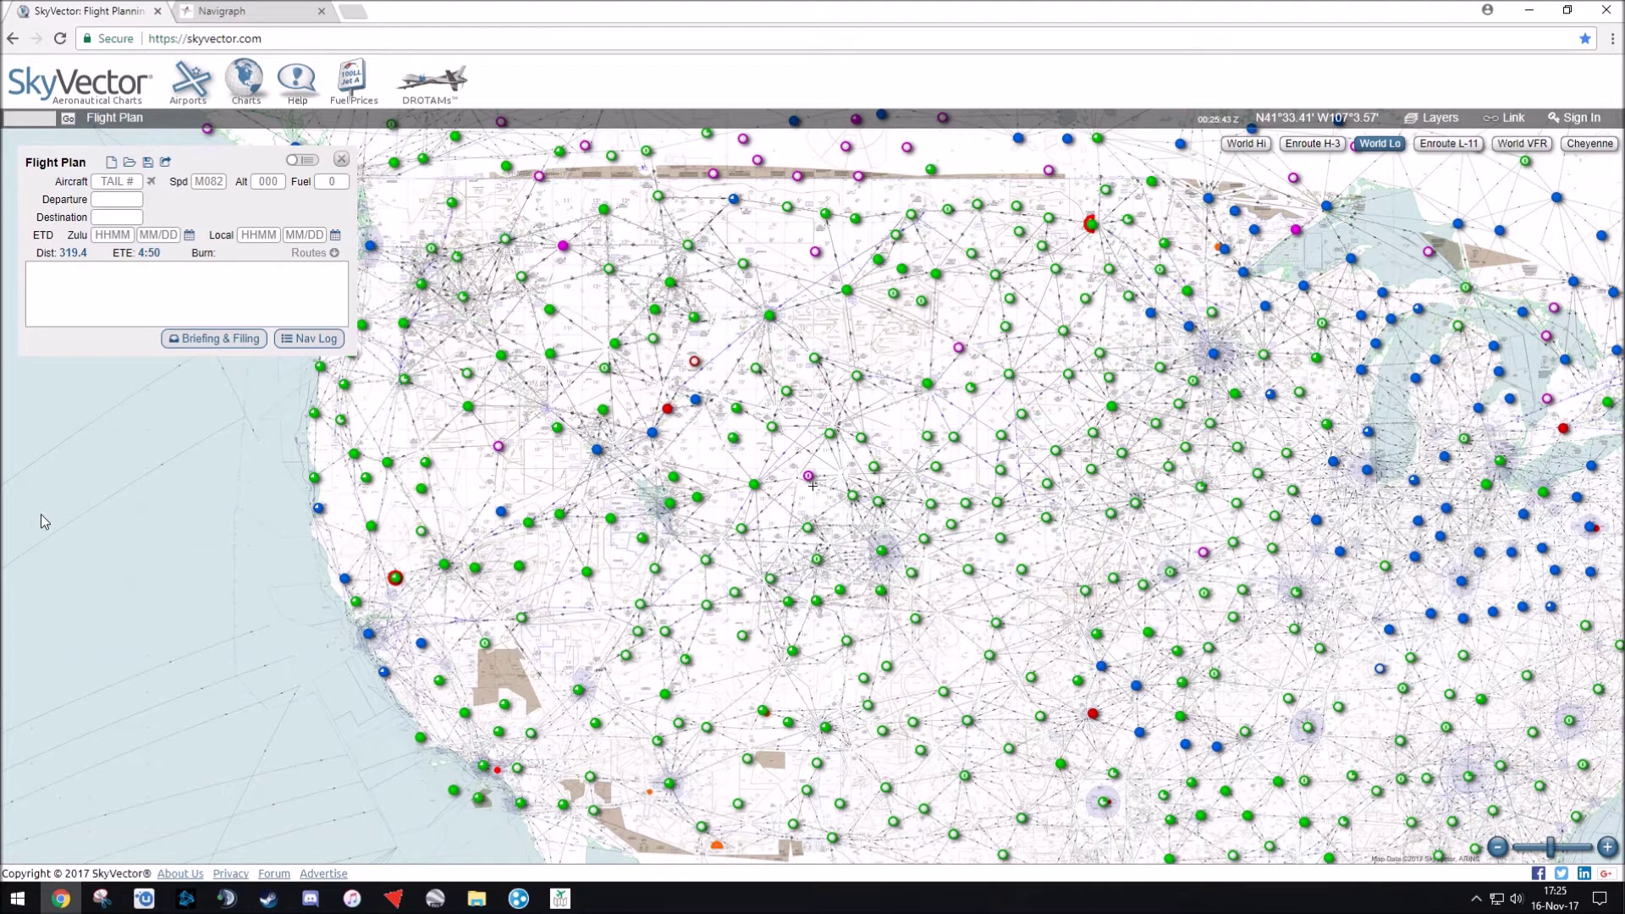
left_click(134, 200)
type("KSLC")
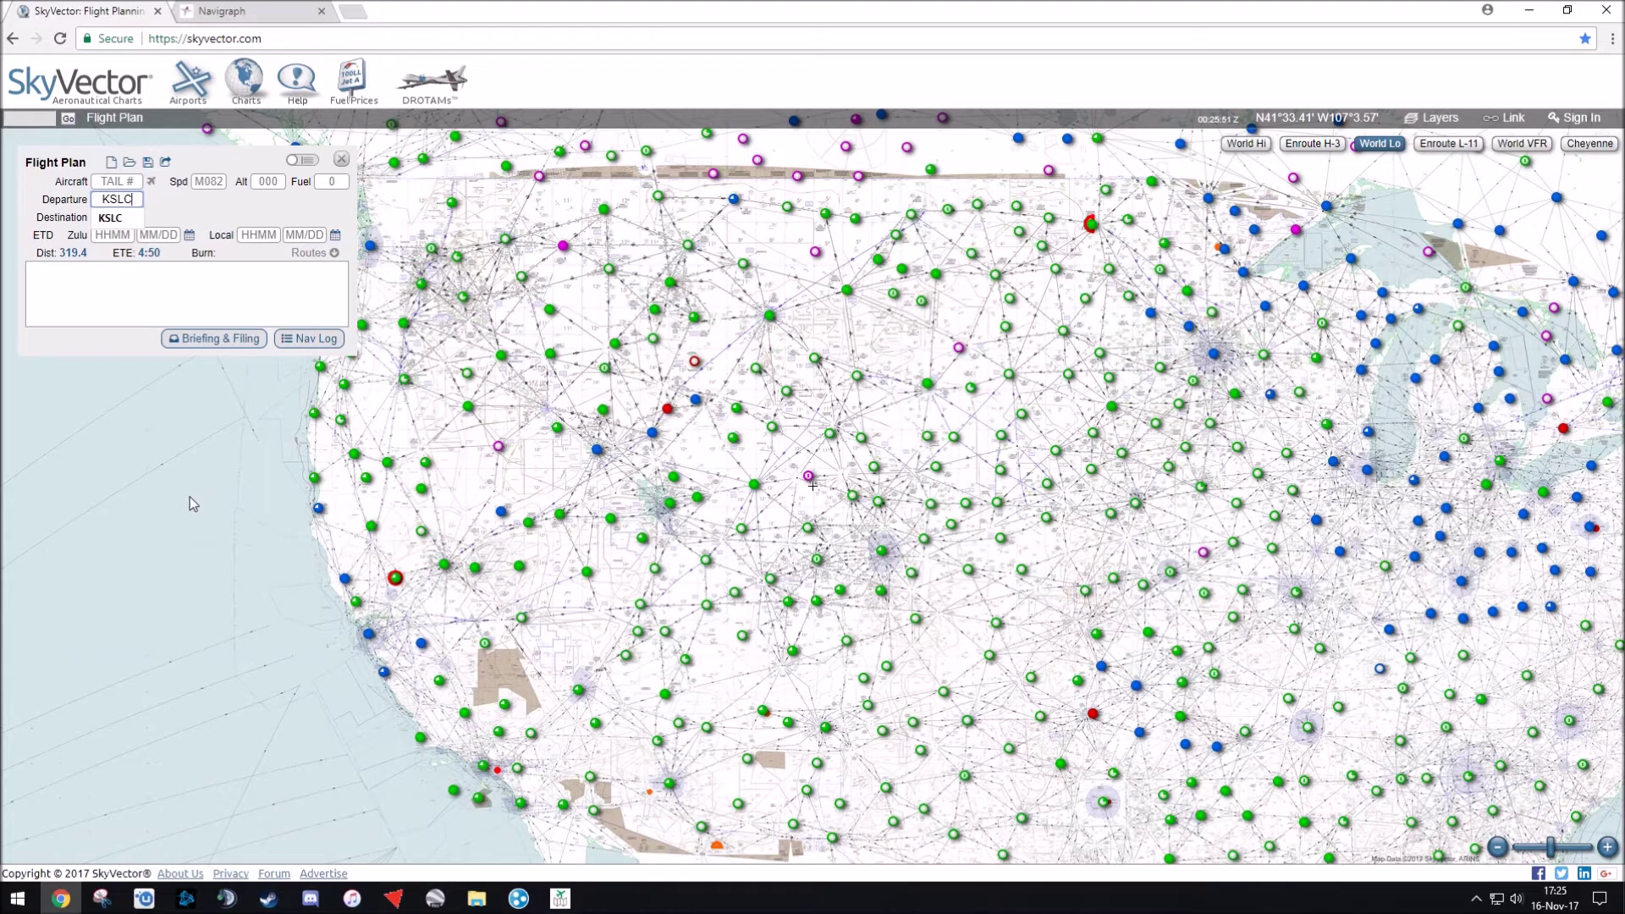
key("Tab")
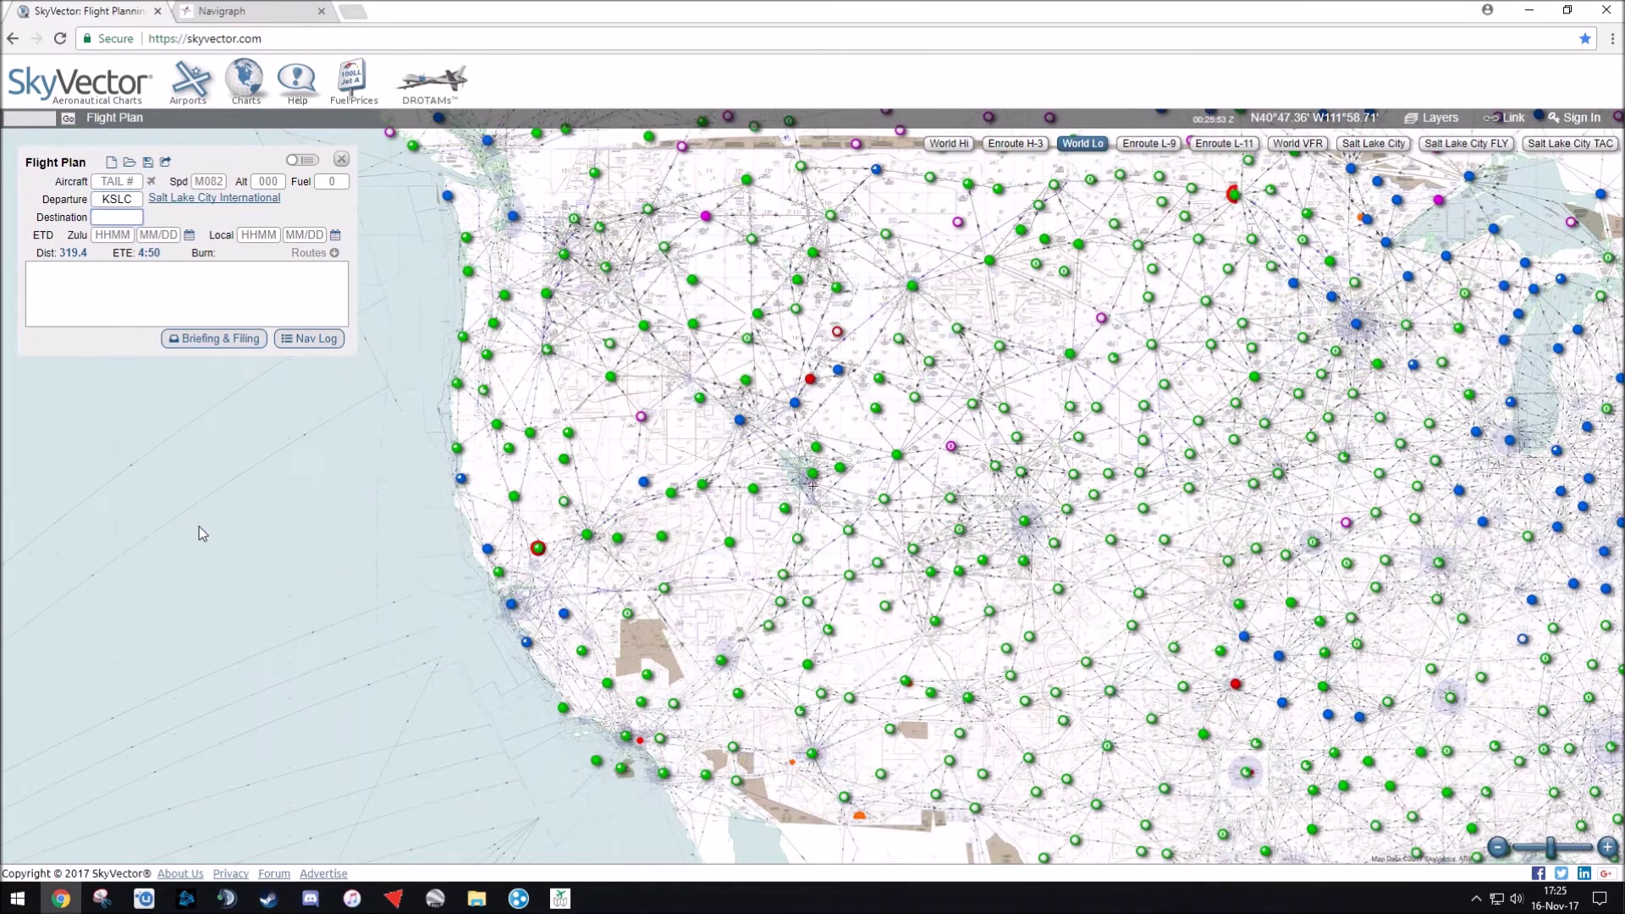
left_click(123, 222)
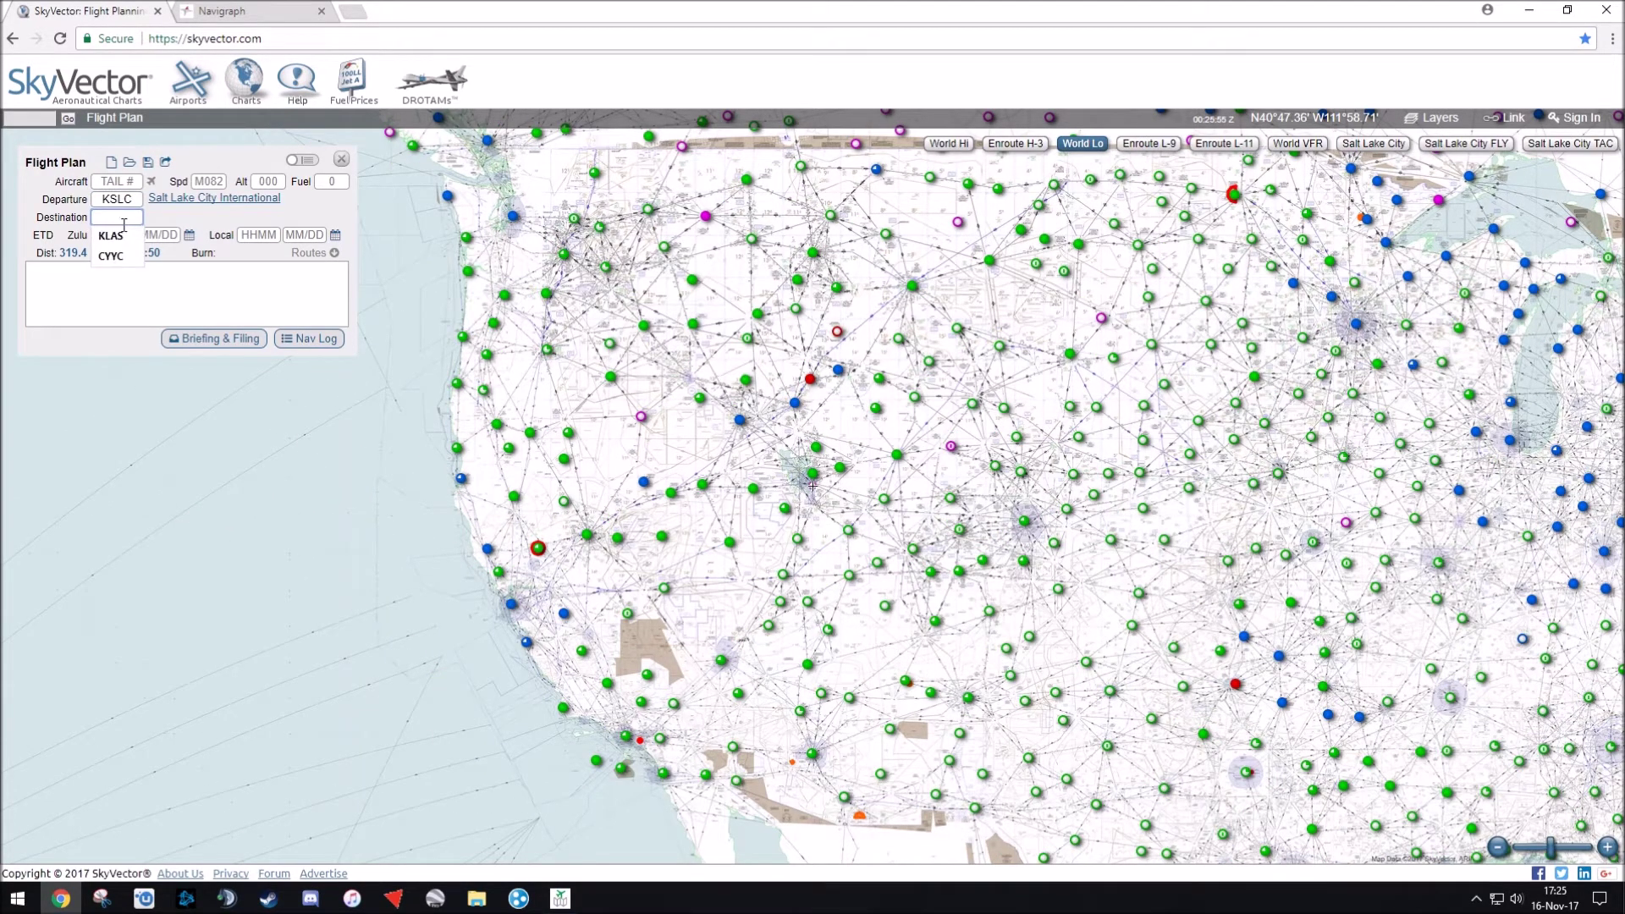
type("KLAS")
key("Tab")
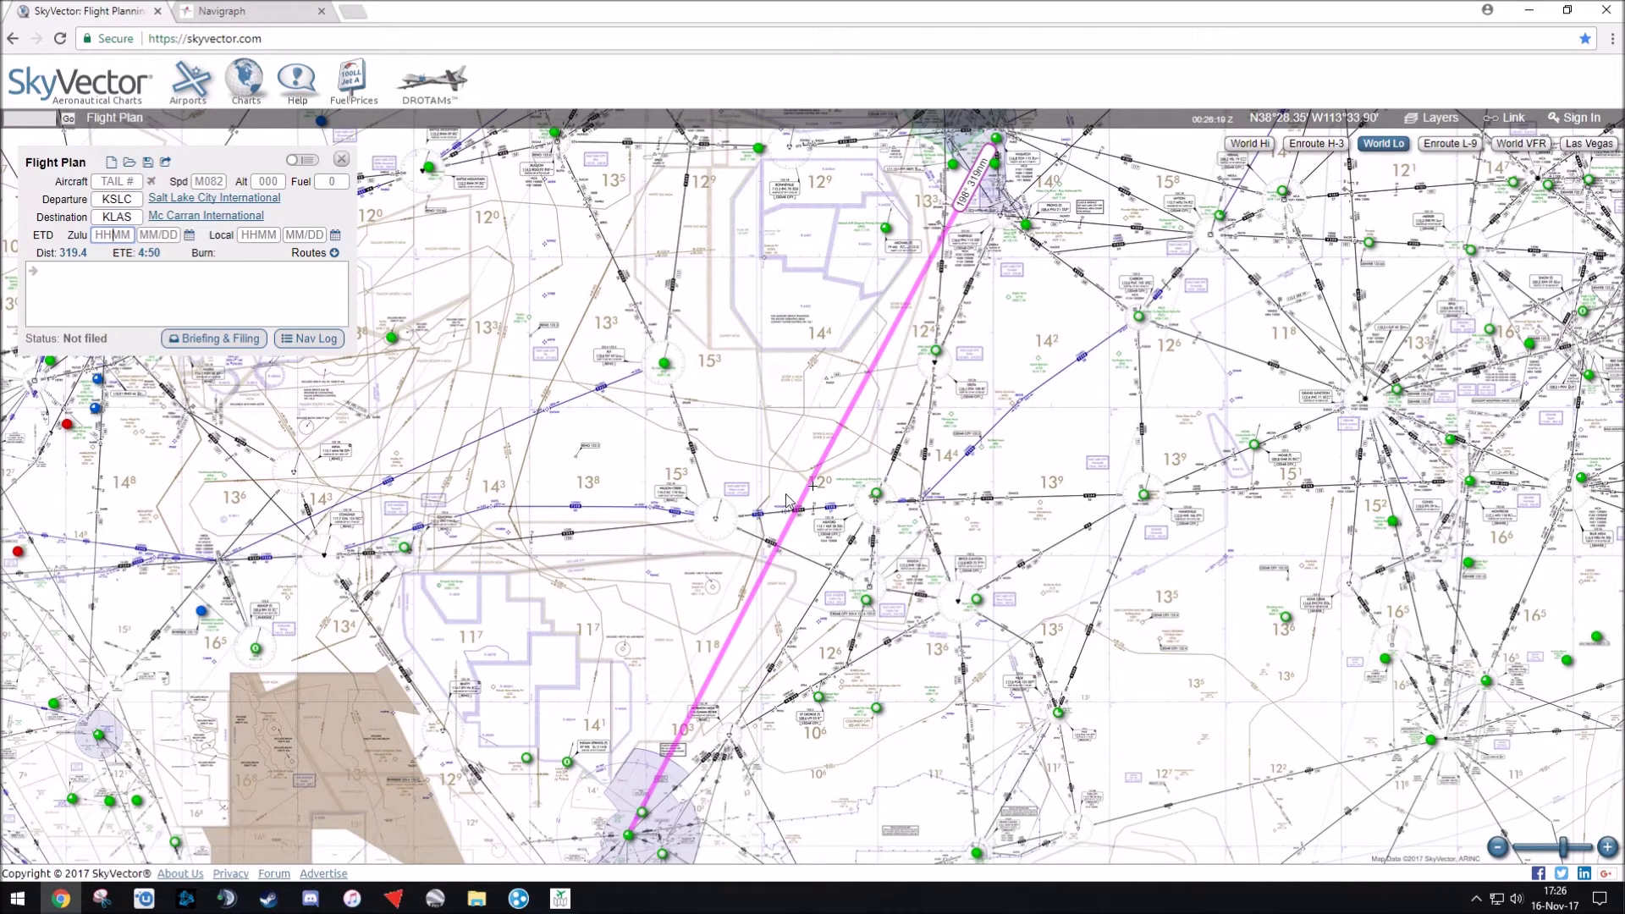
Inspect the Delta area, then reroute via the WEVIC6 departure and WEVIC (324.7 nm).
scroll(948, 398, "up", 1)
scroll(950, 402, "up", 1)
left_click_drag(976, 384, 946, 610)
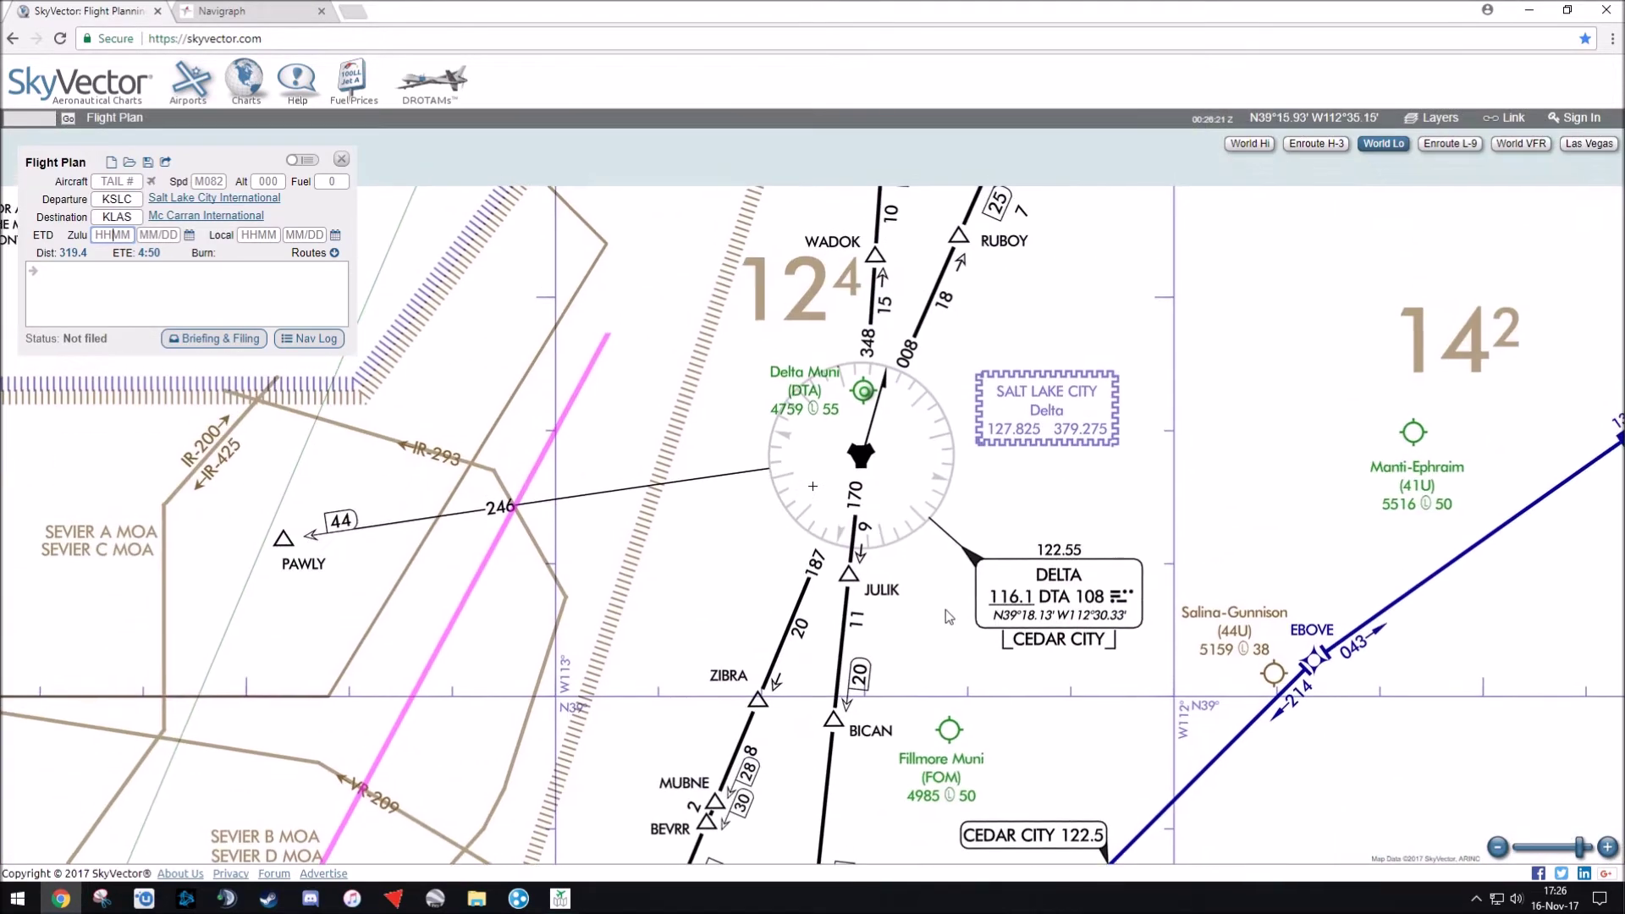
mouse_move(883, 446)
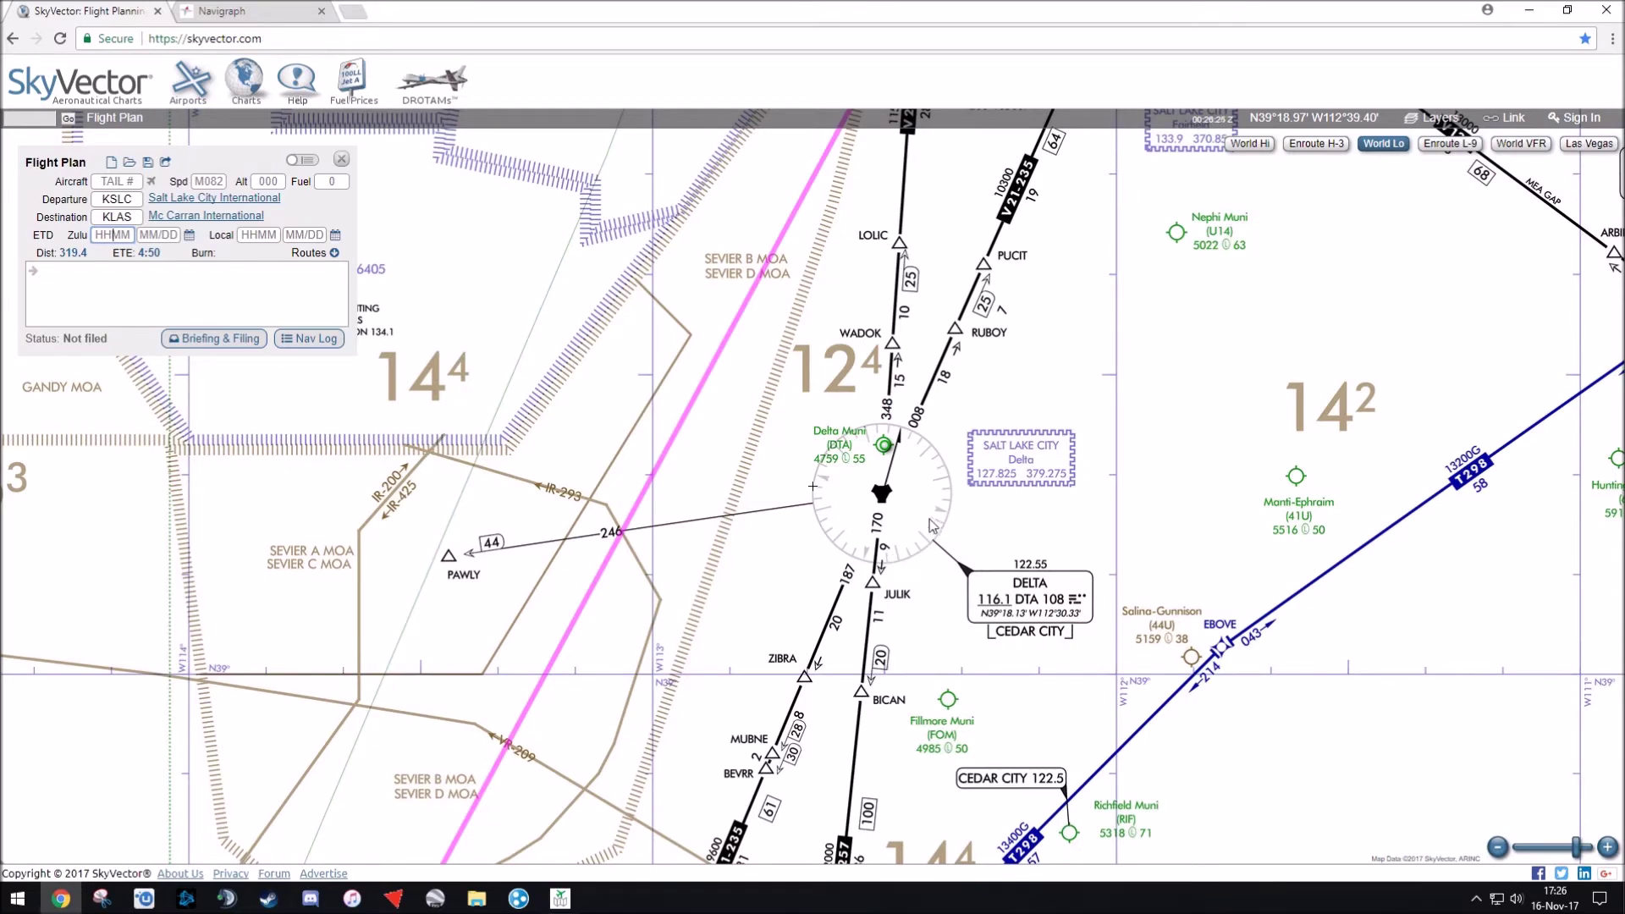
scroll(931, 508, "down", 1)
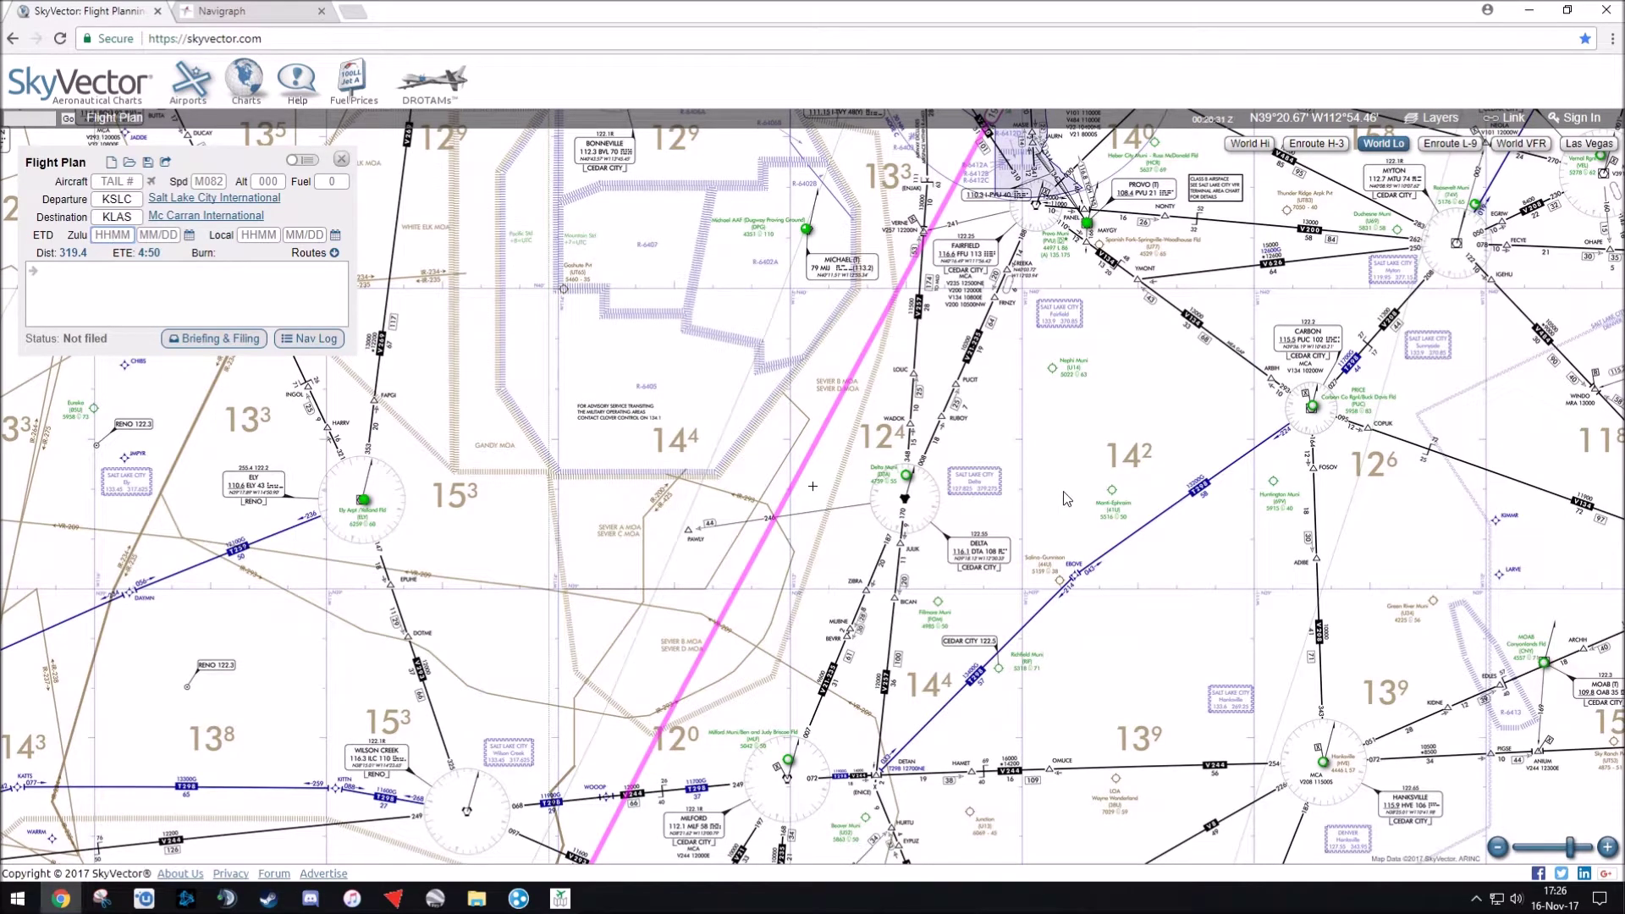
scroll(1064, 498, "down", 1)
left_click_drag(922, 389, 1047, 302)
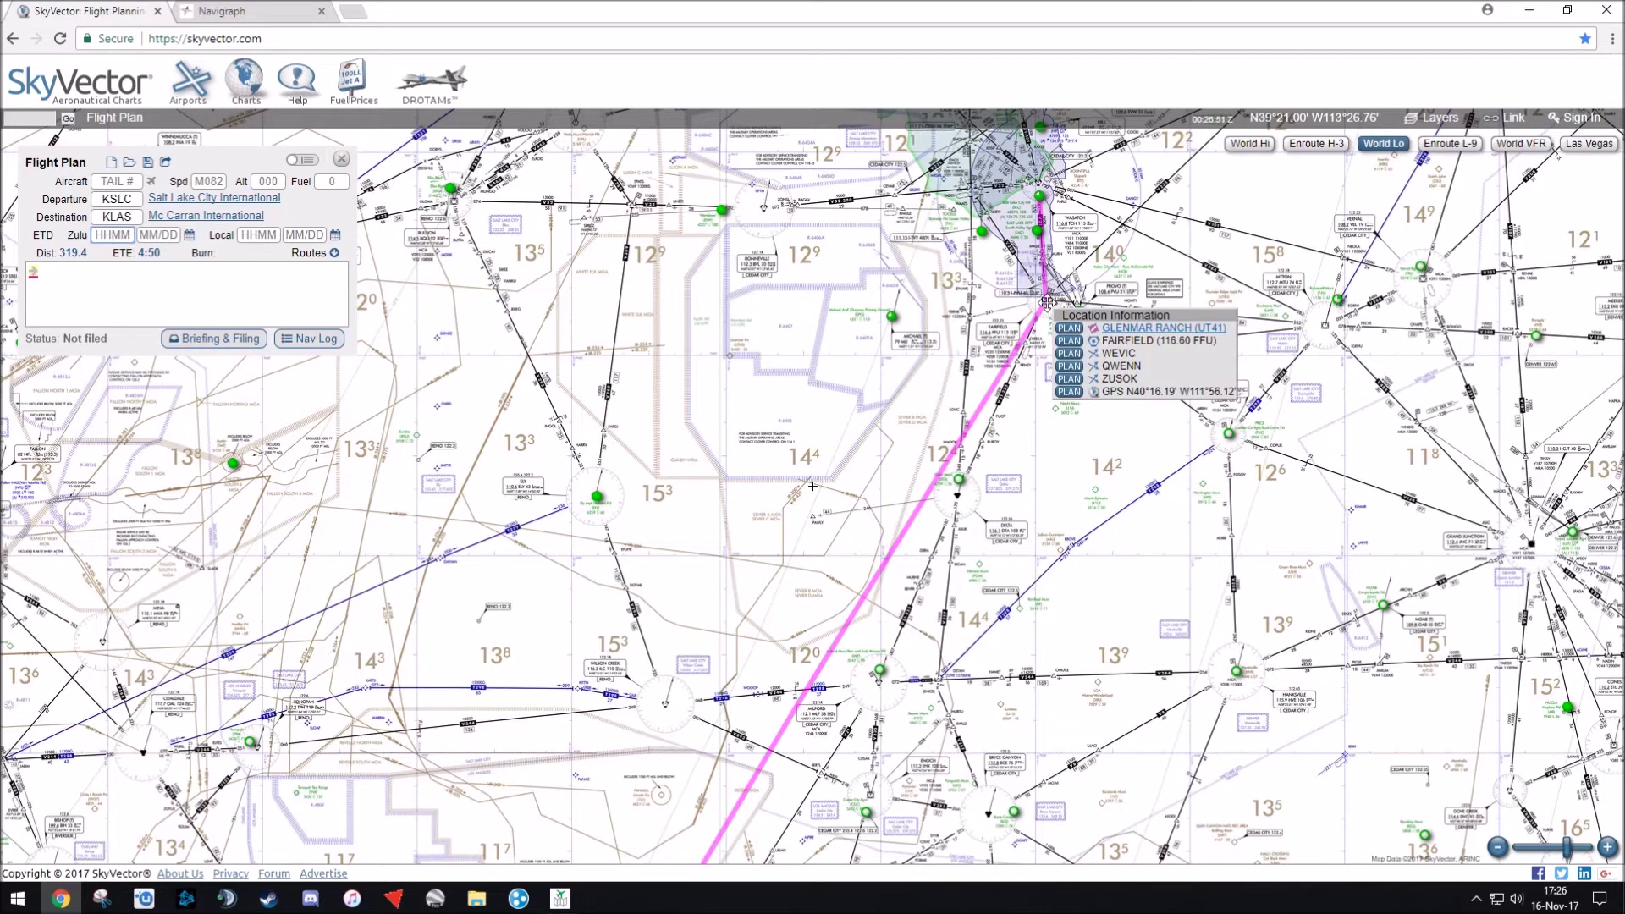
left_click(1069, 353)
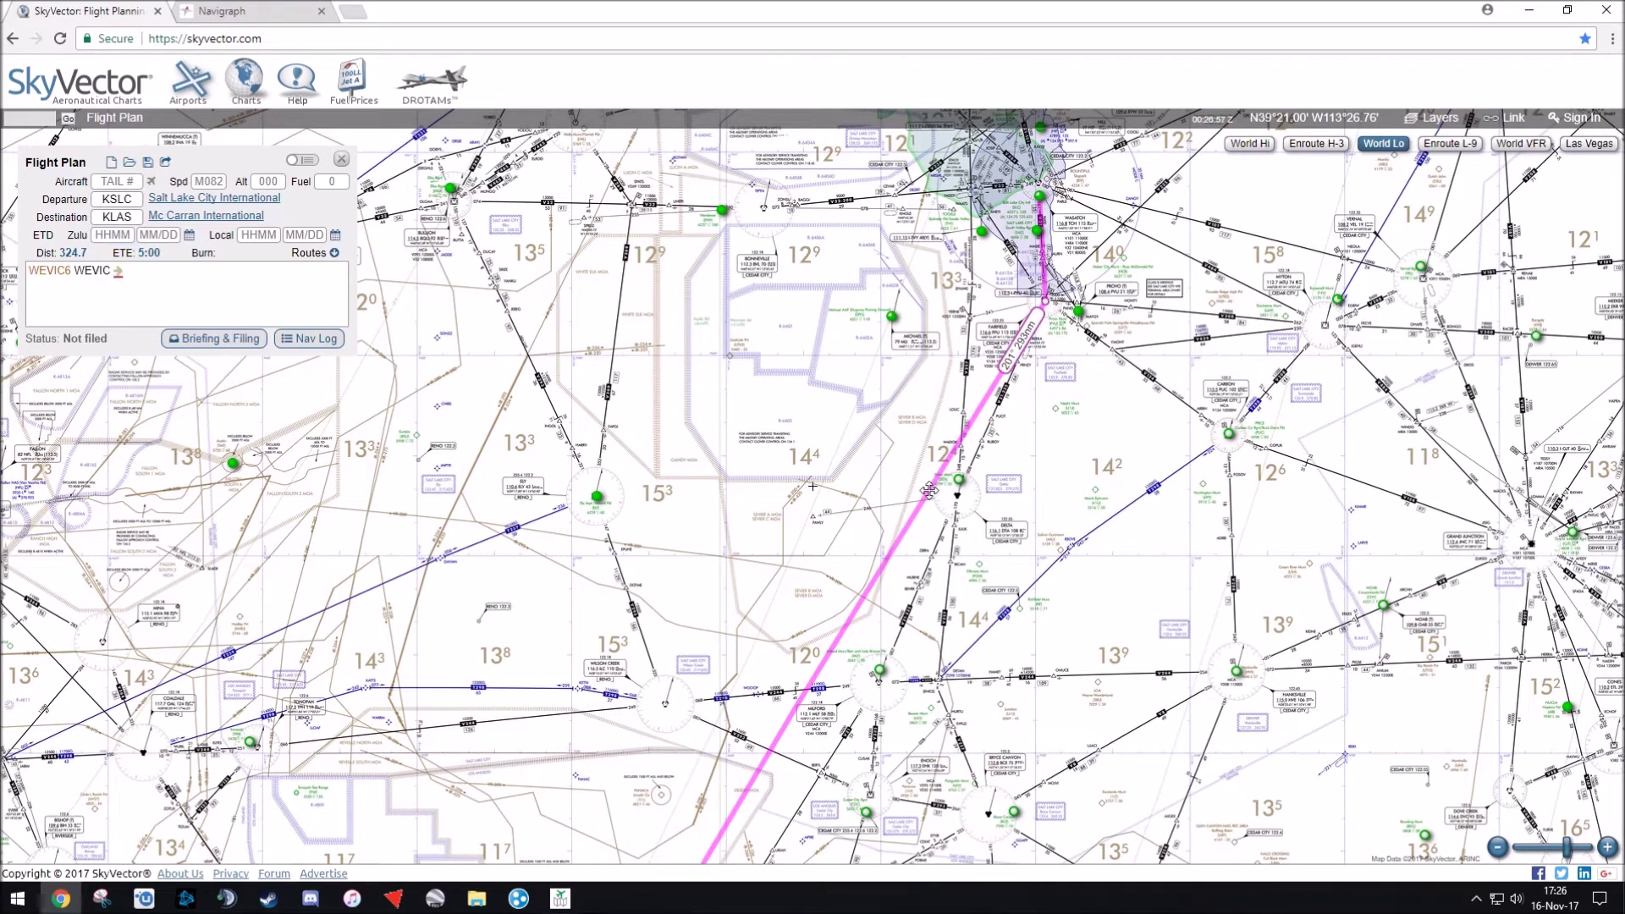
Bend the route to add TAVTE near Delta and MAJSO near Milford.
left_click_drag(929, 489, 959, 494)
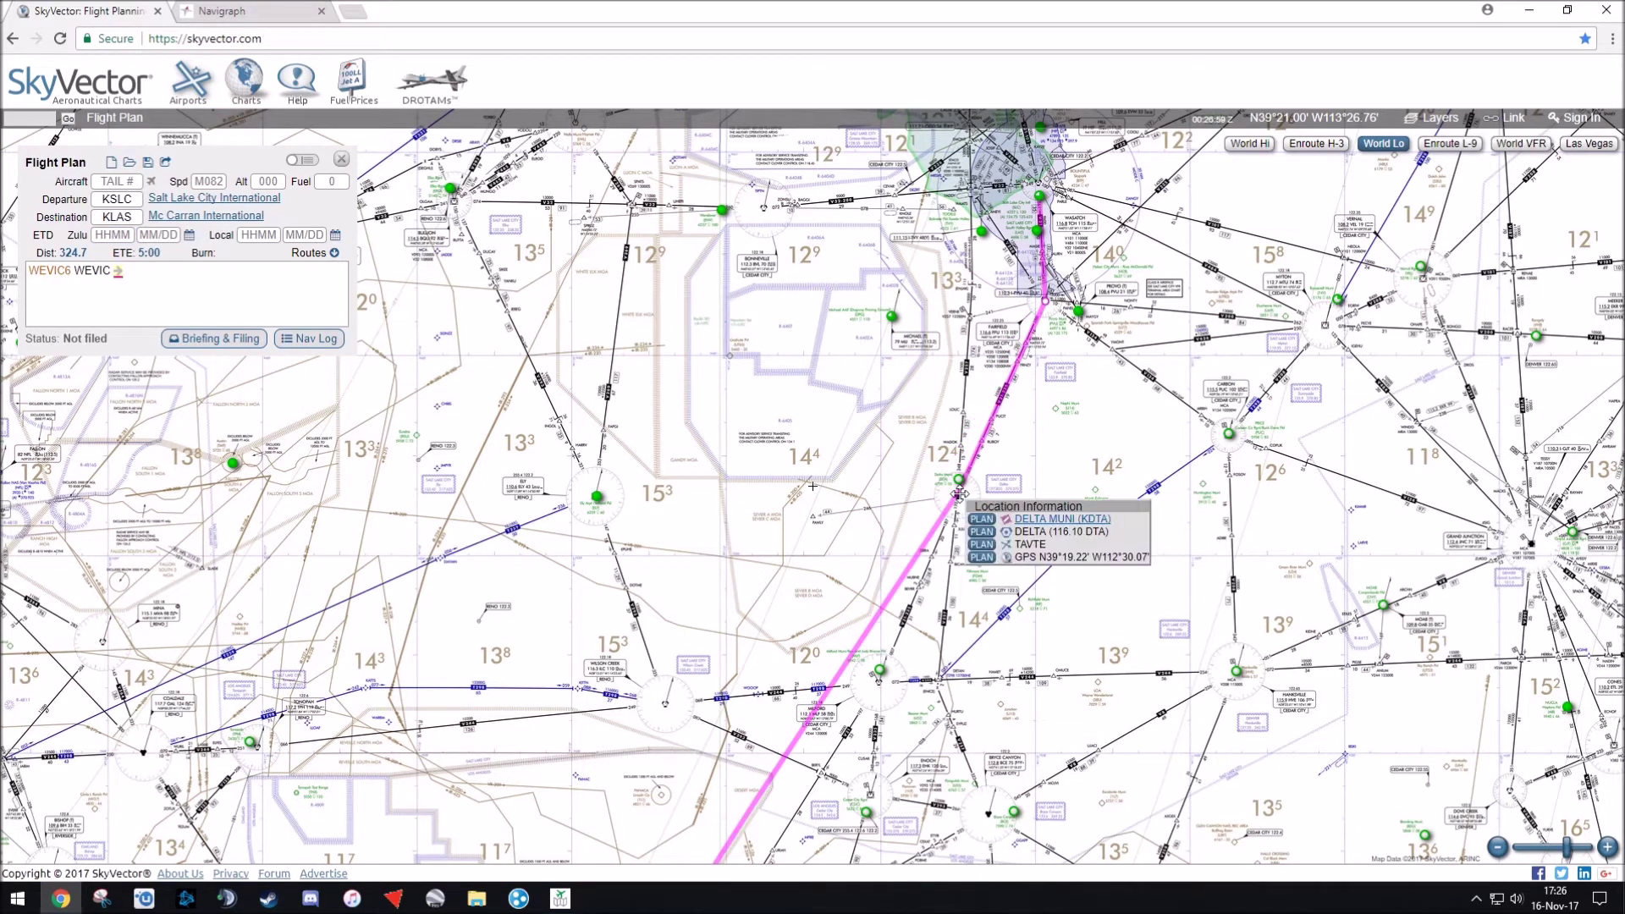
left_click(981, 544)
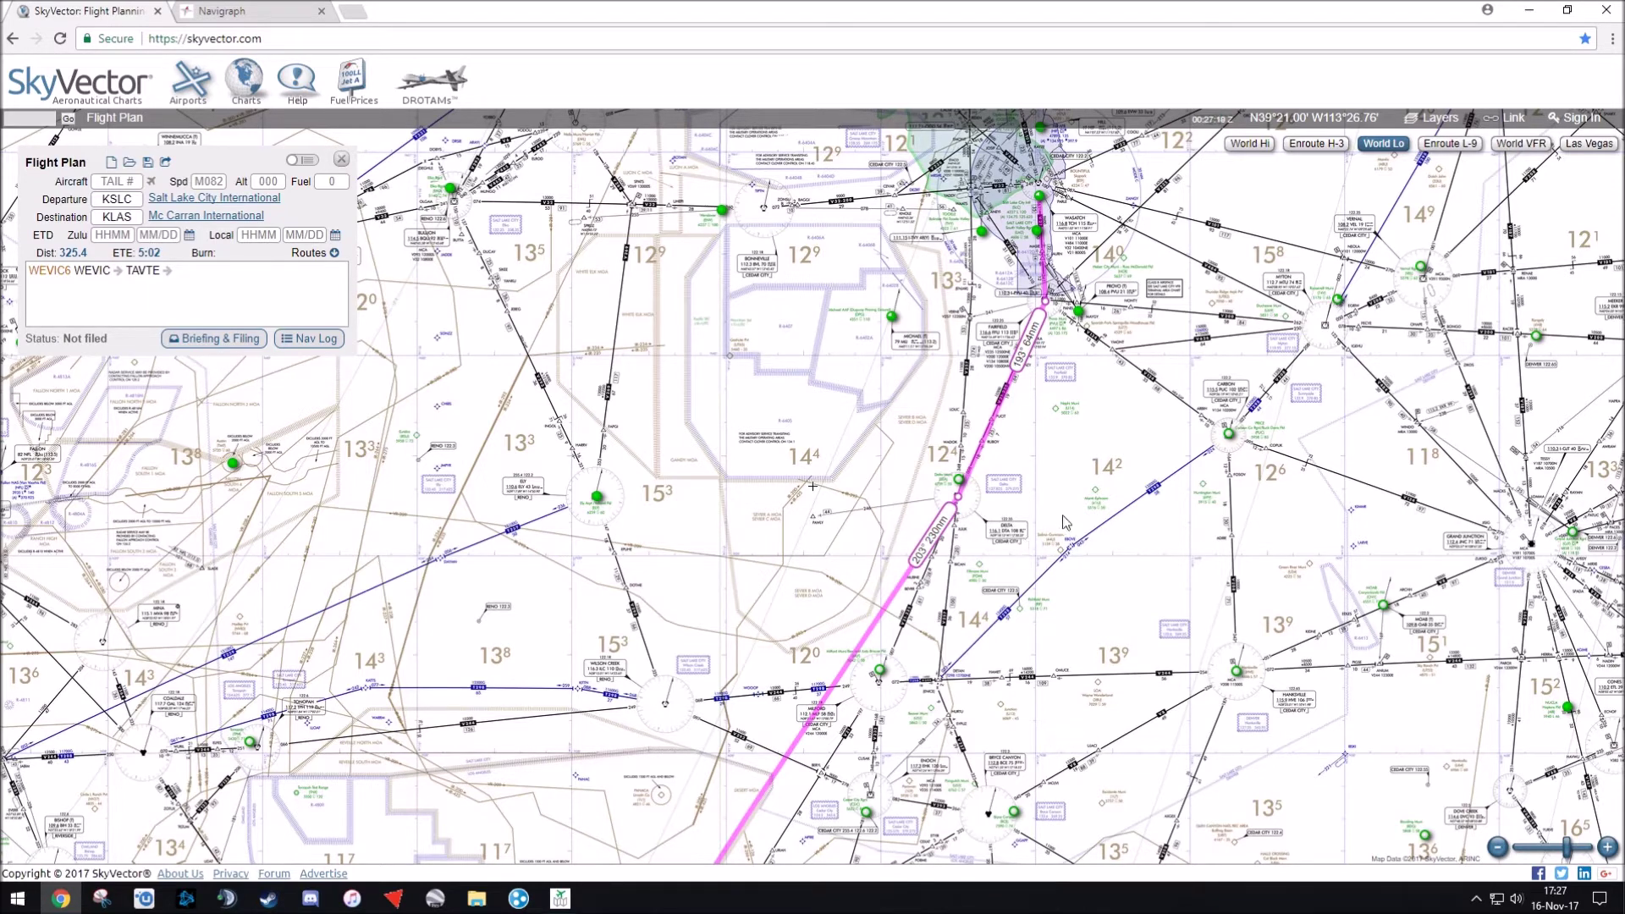
mouse_move(874, 627)
left_mouse_down()
mouse_move(663, 573)
mouse_move(617, 479)
mouse_move(599, 504)
left_mouse_up()
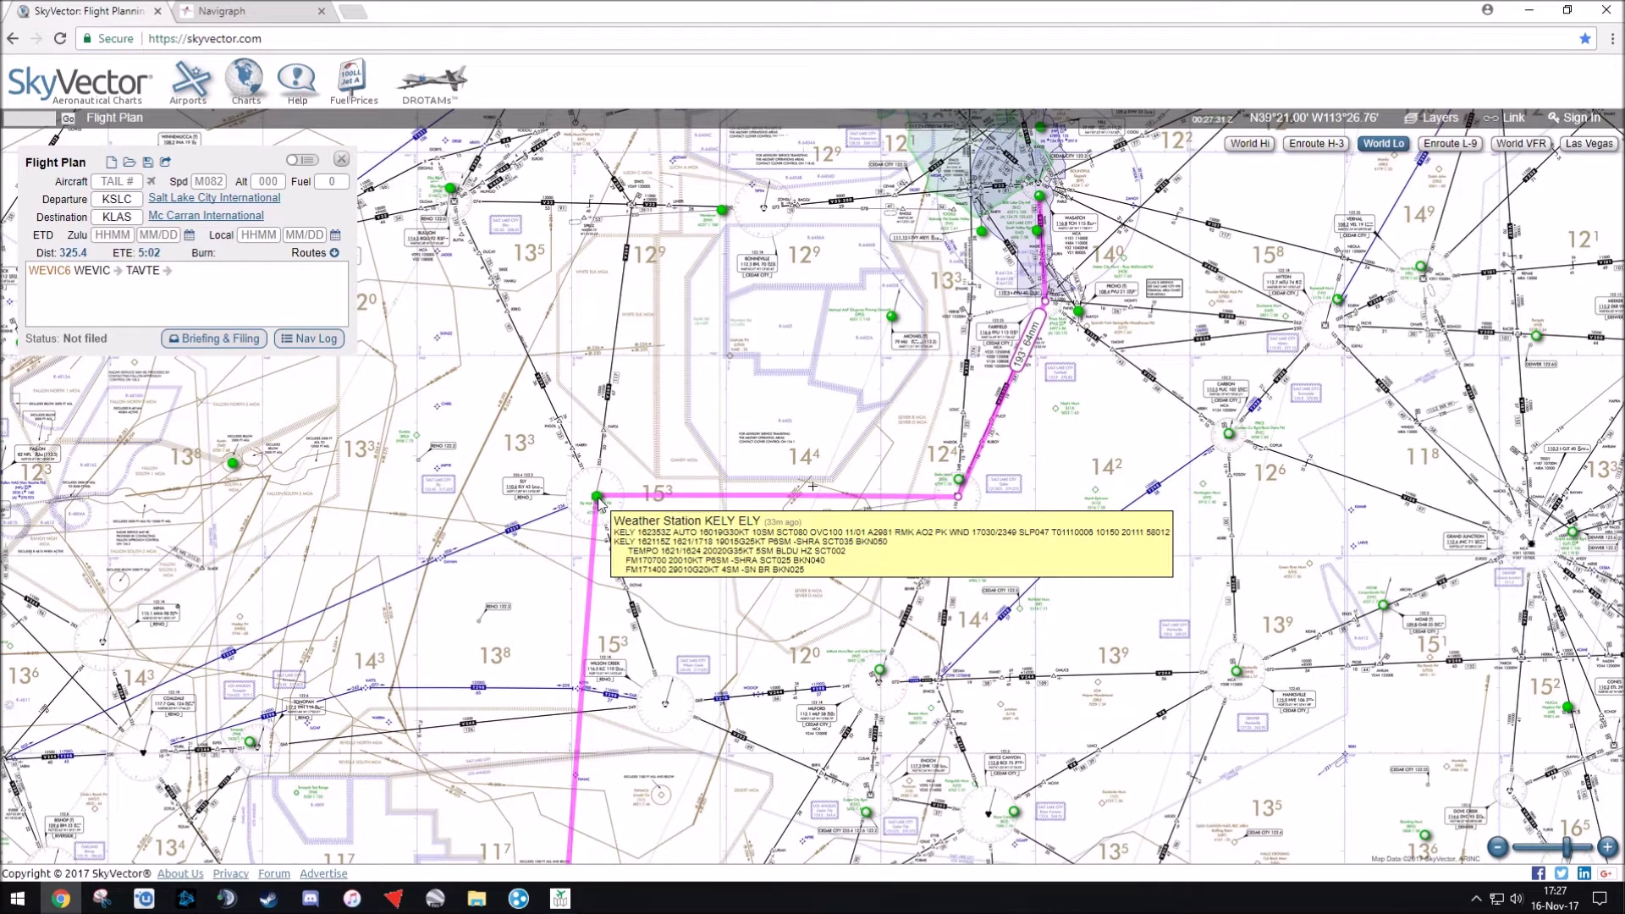
left_click_drag(597, 501, 881, 674)
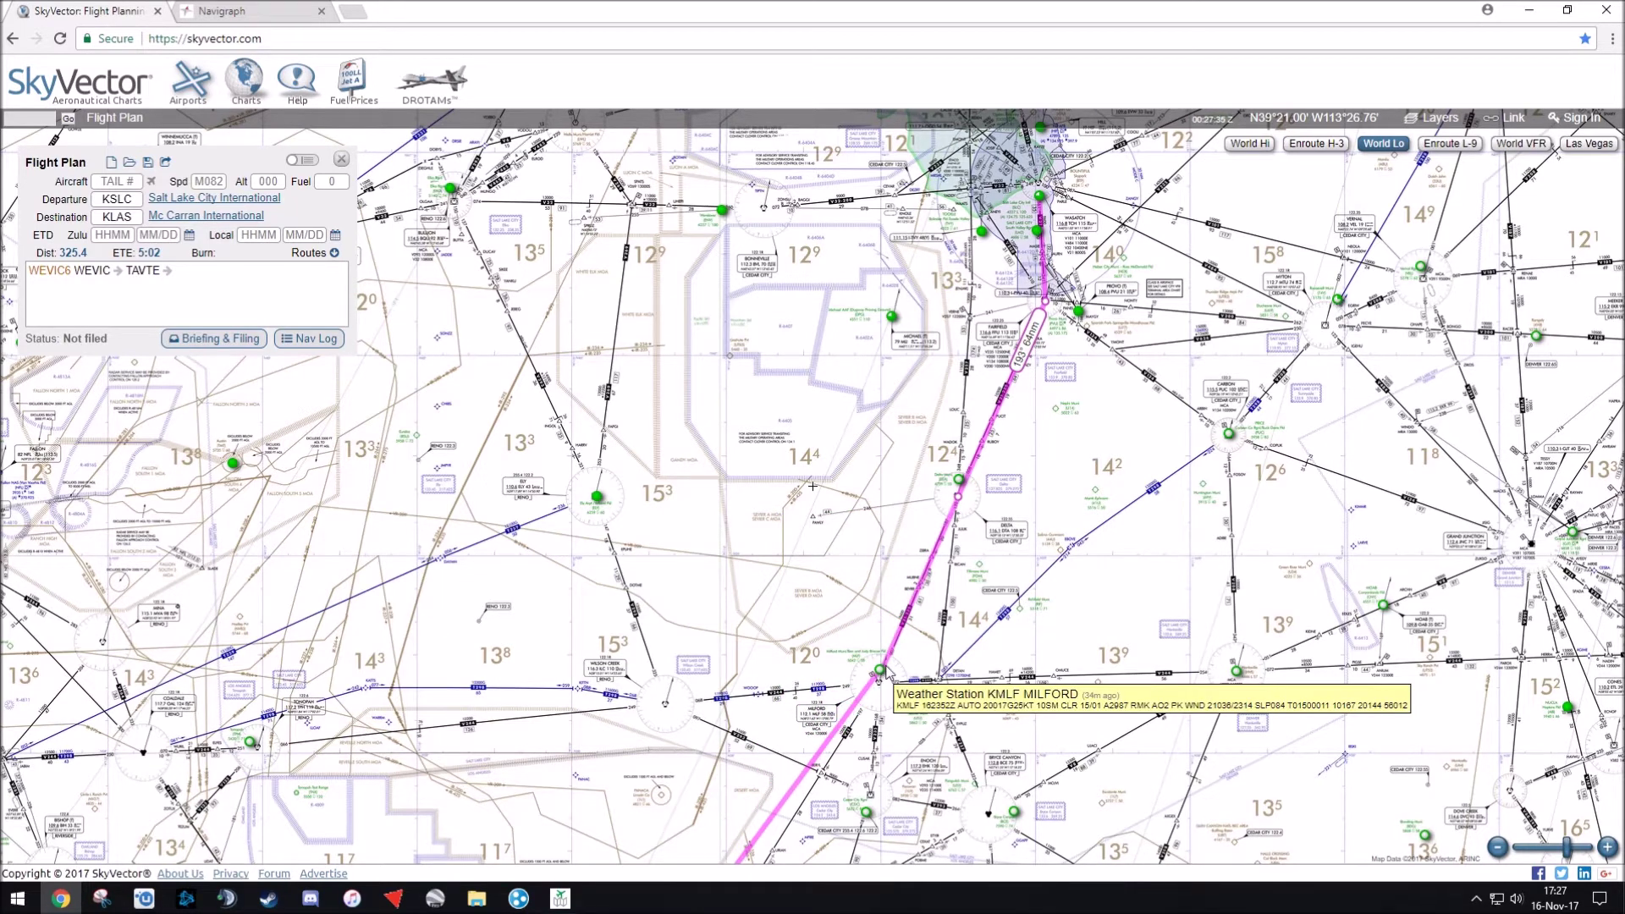
left_click_drag(881, 675, 881, 674)
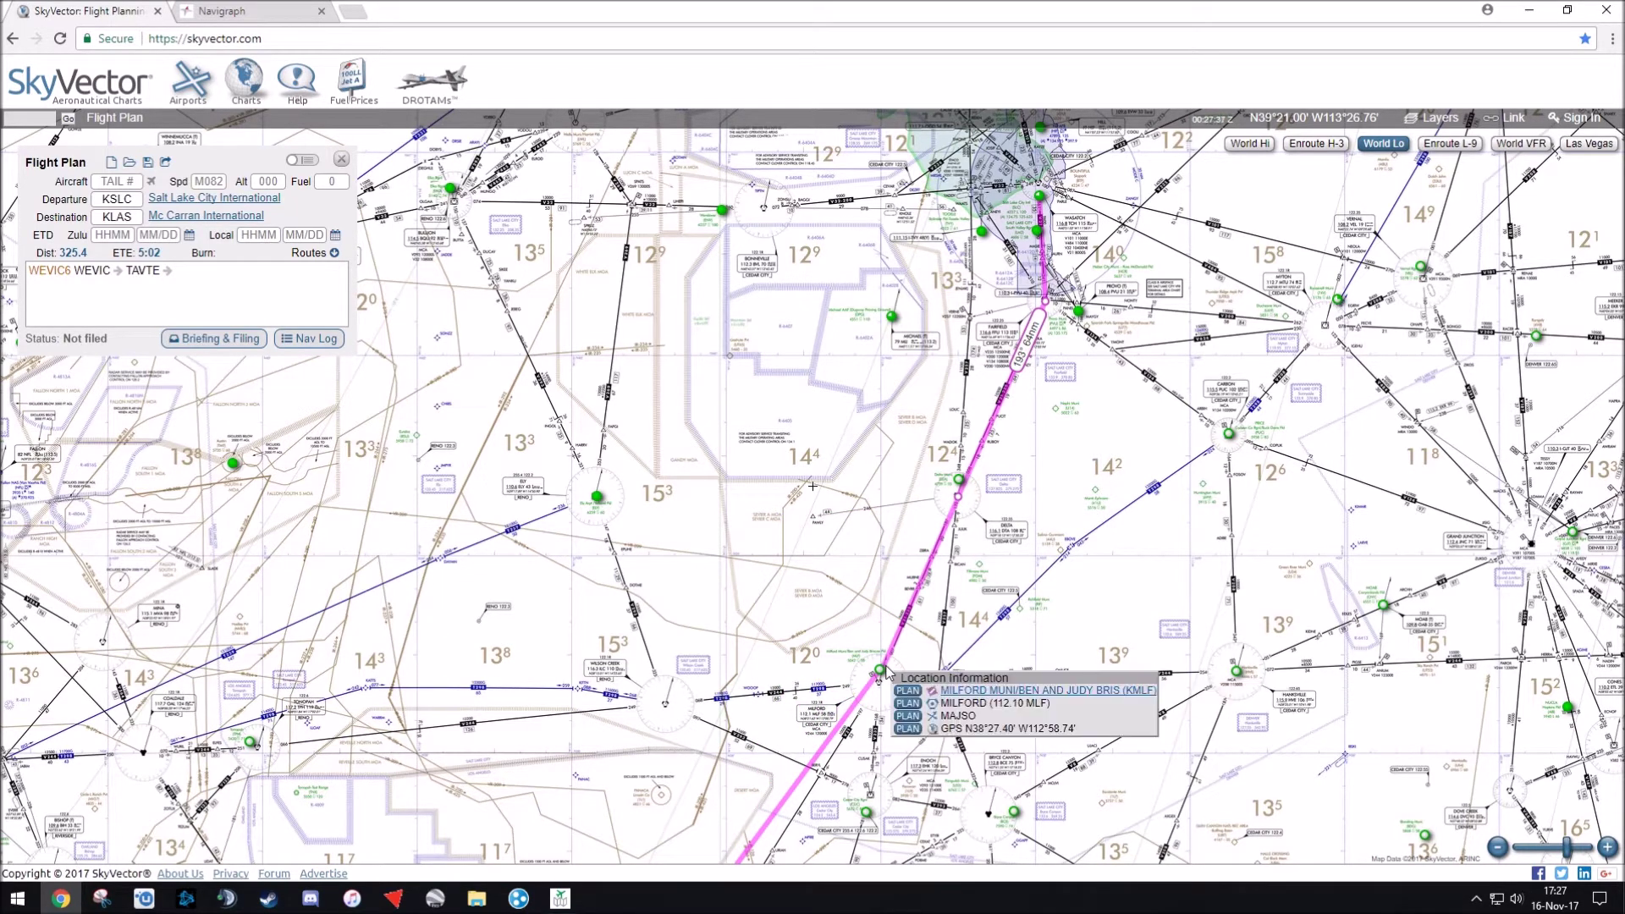
left_click(913, 718)
Add NORRA on the southern leg and zoom out to view the whole 327.9 nm route.
left_click_drag(971, 751, 1109, 421)
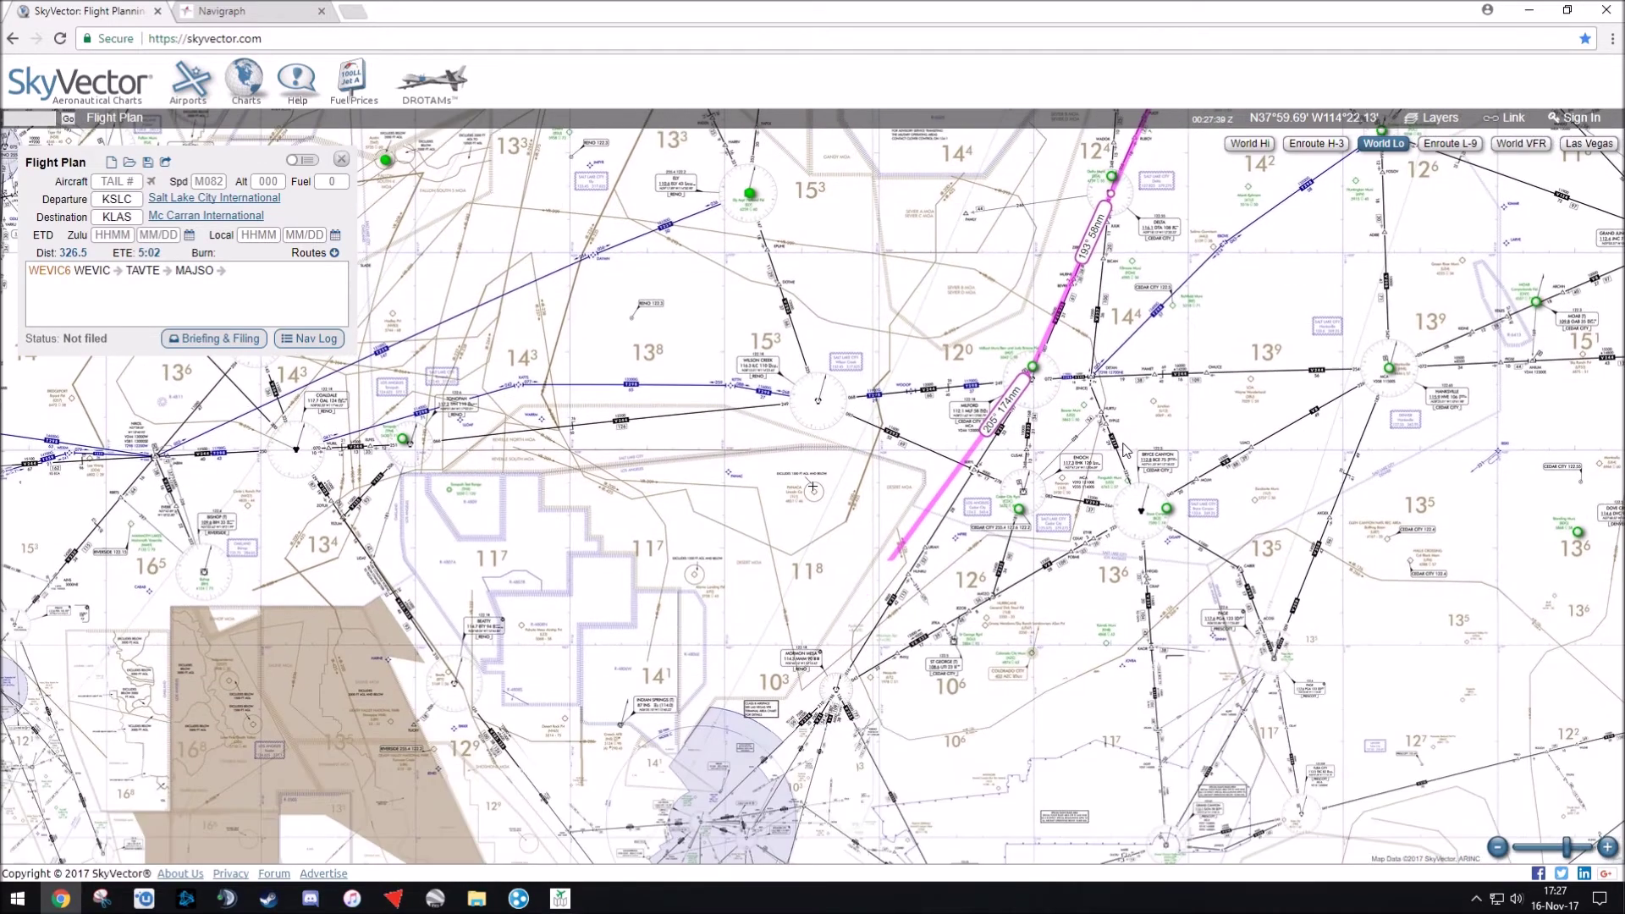
left_click_drag(859, 647, 854, 610)
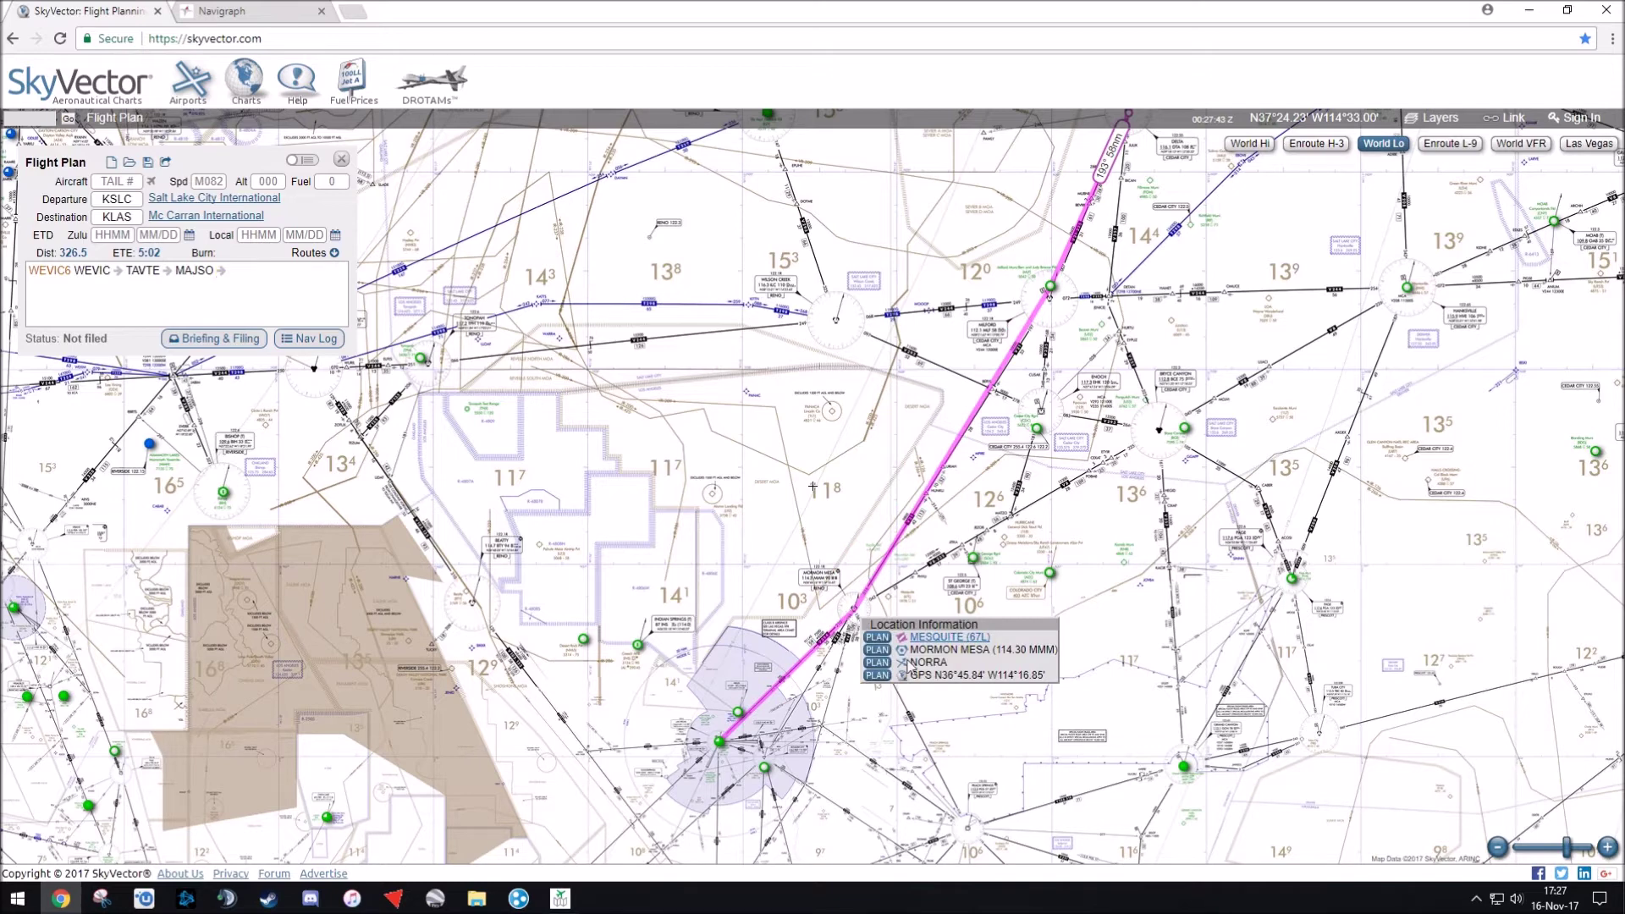
left_click(878, 663)
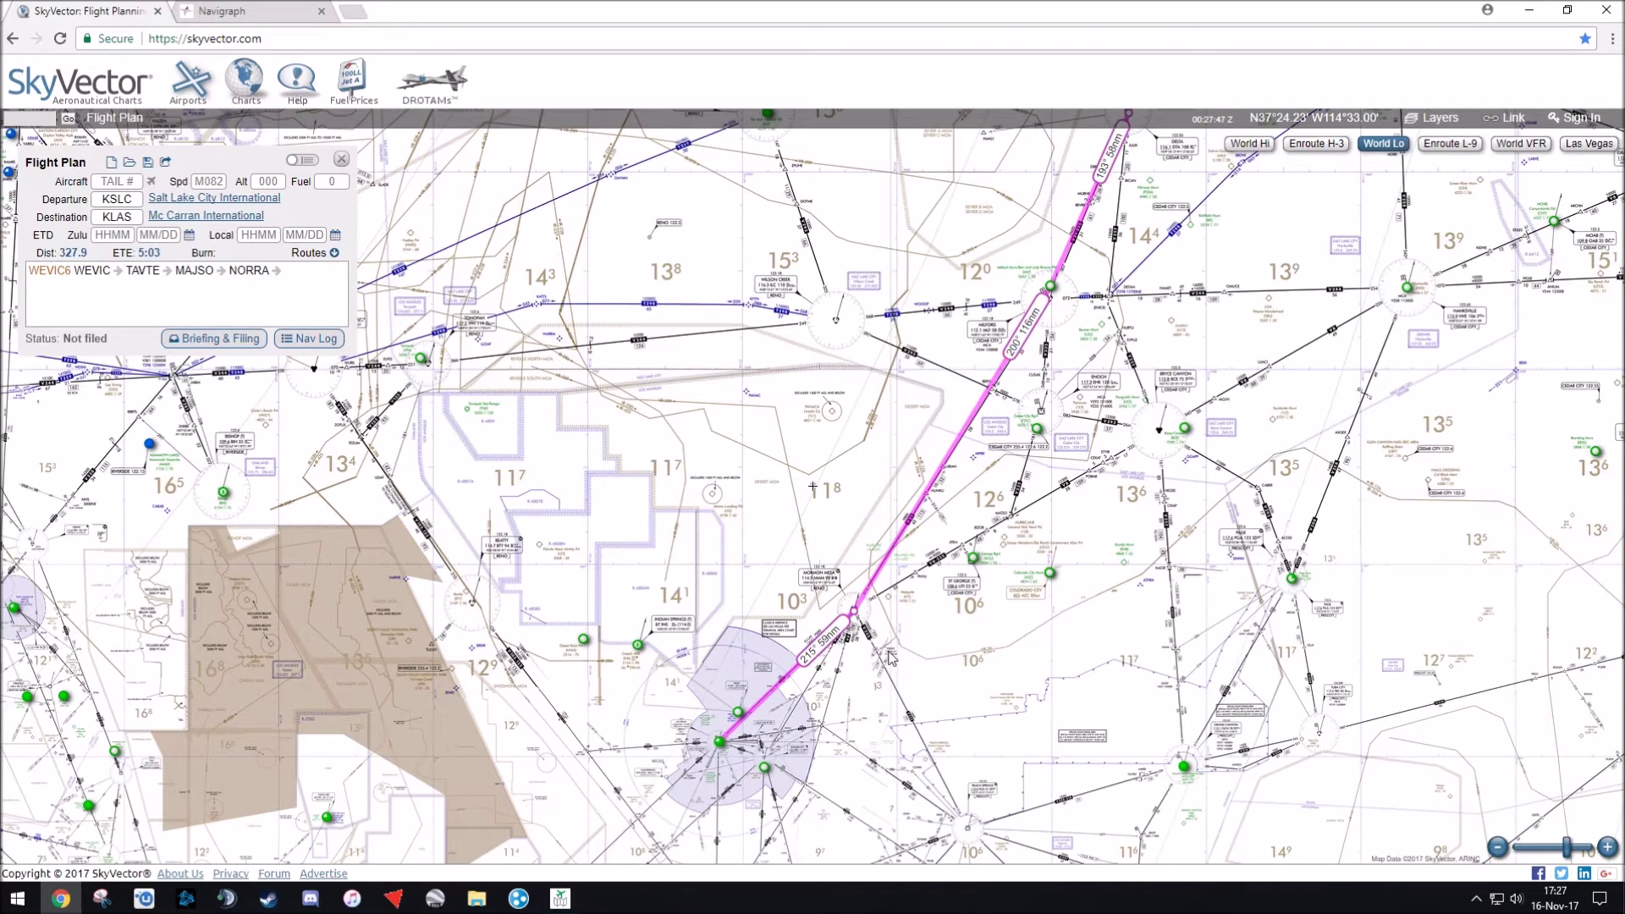
scroll(906, 656, "down", 2)
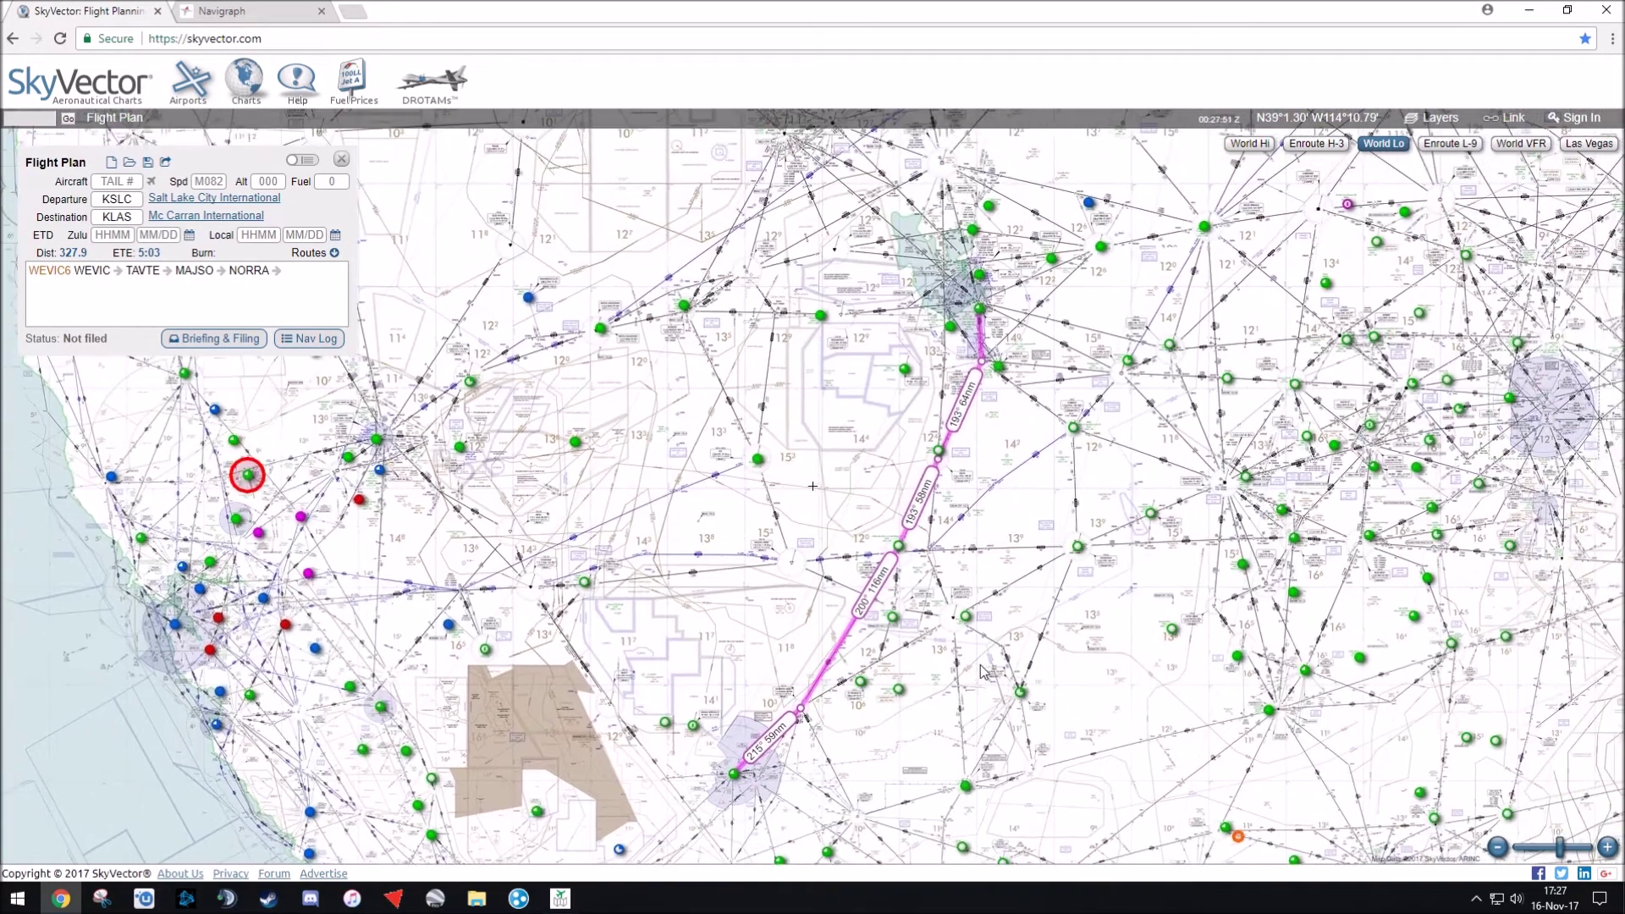
left_click_drag(982, 671, 987, 636)
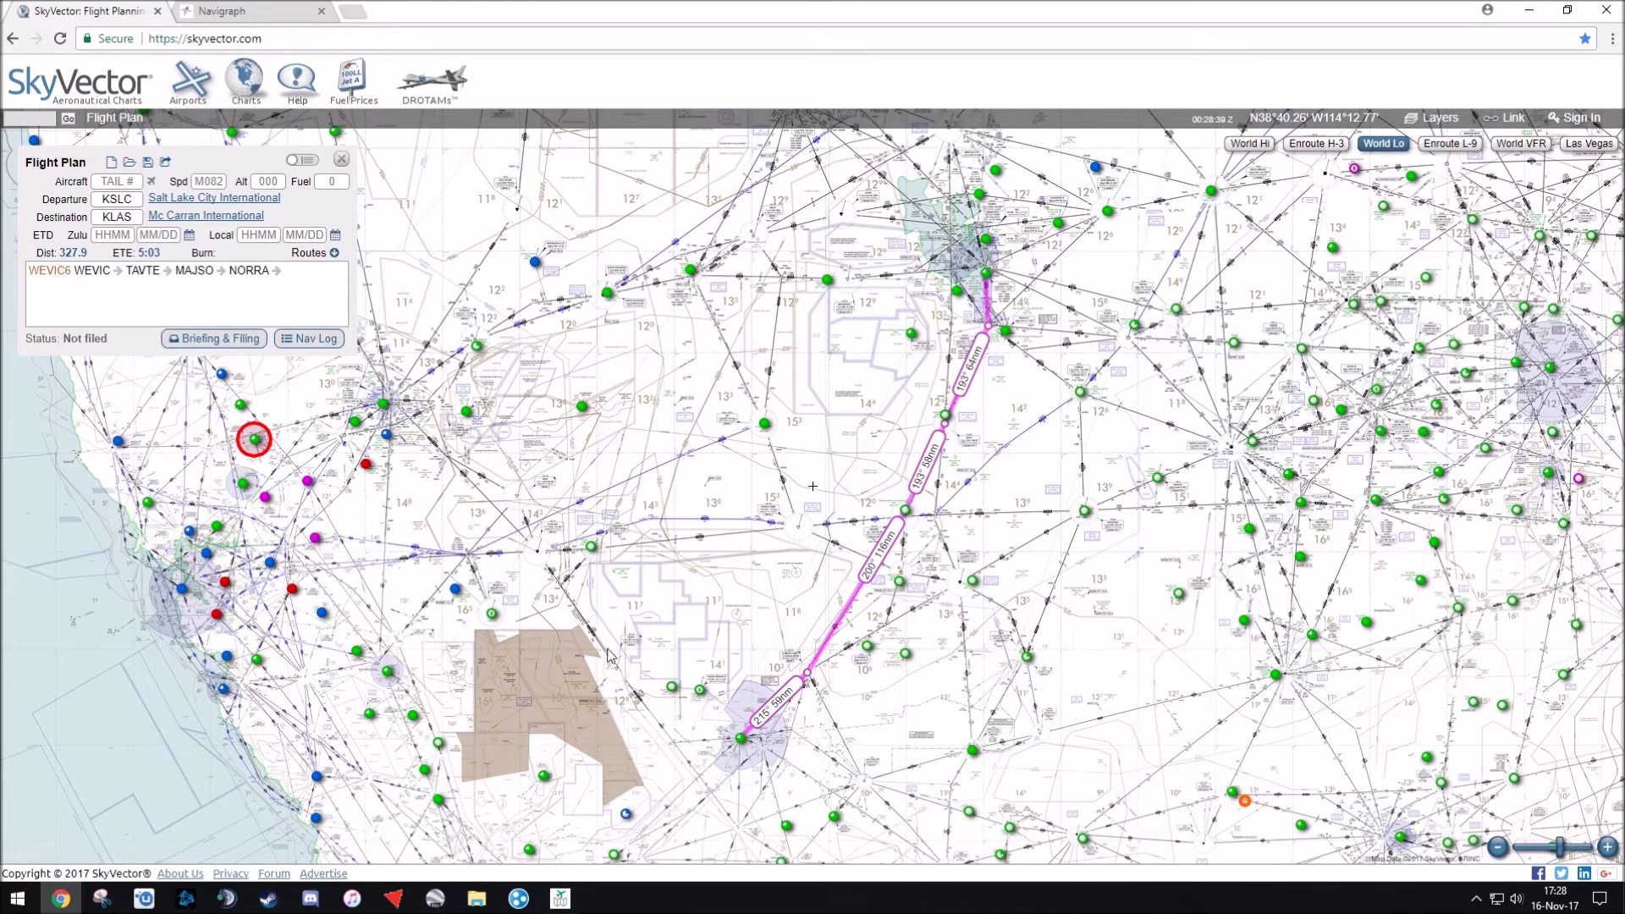
left_click(254, 11)
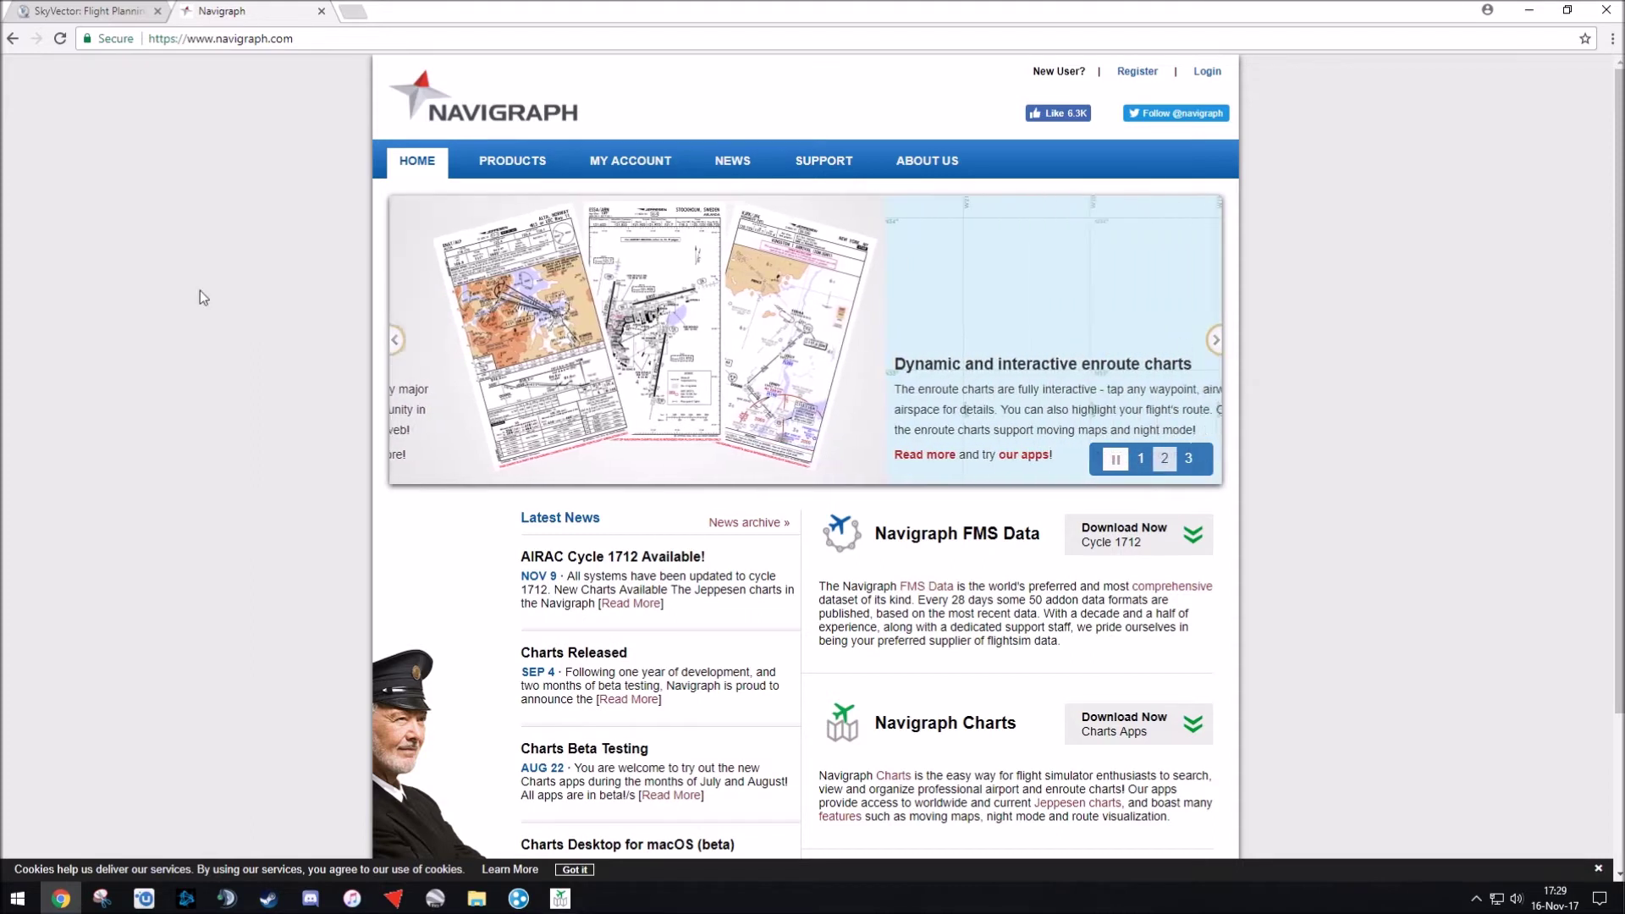
Review the Navigraph subscription options and prices, confirming the preset country of residence.
left_click(512, 160)
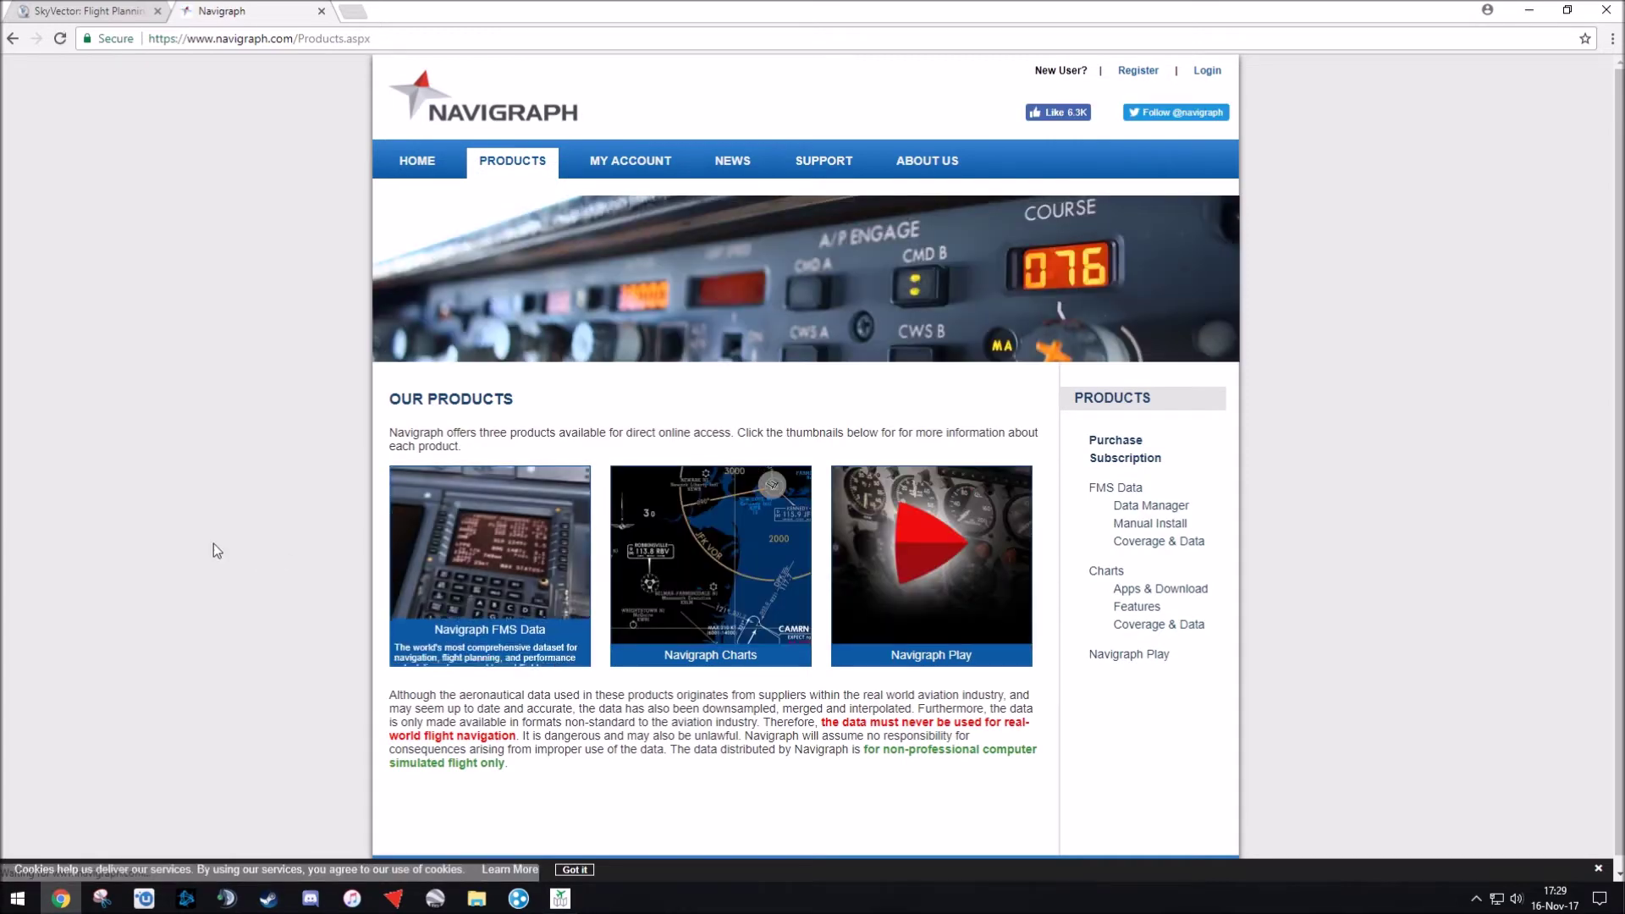
left_click(434, 532)
scroll(946, 605, "down", 3)
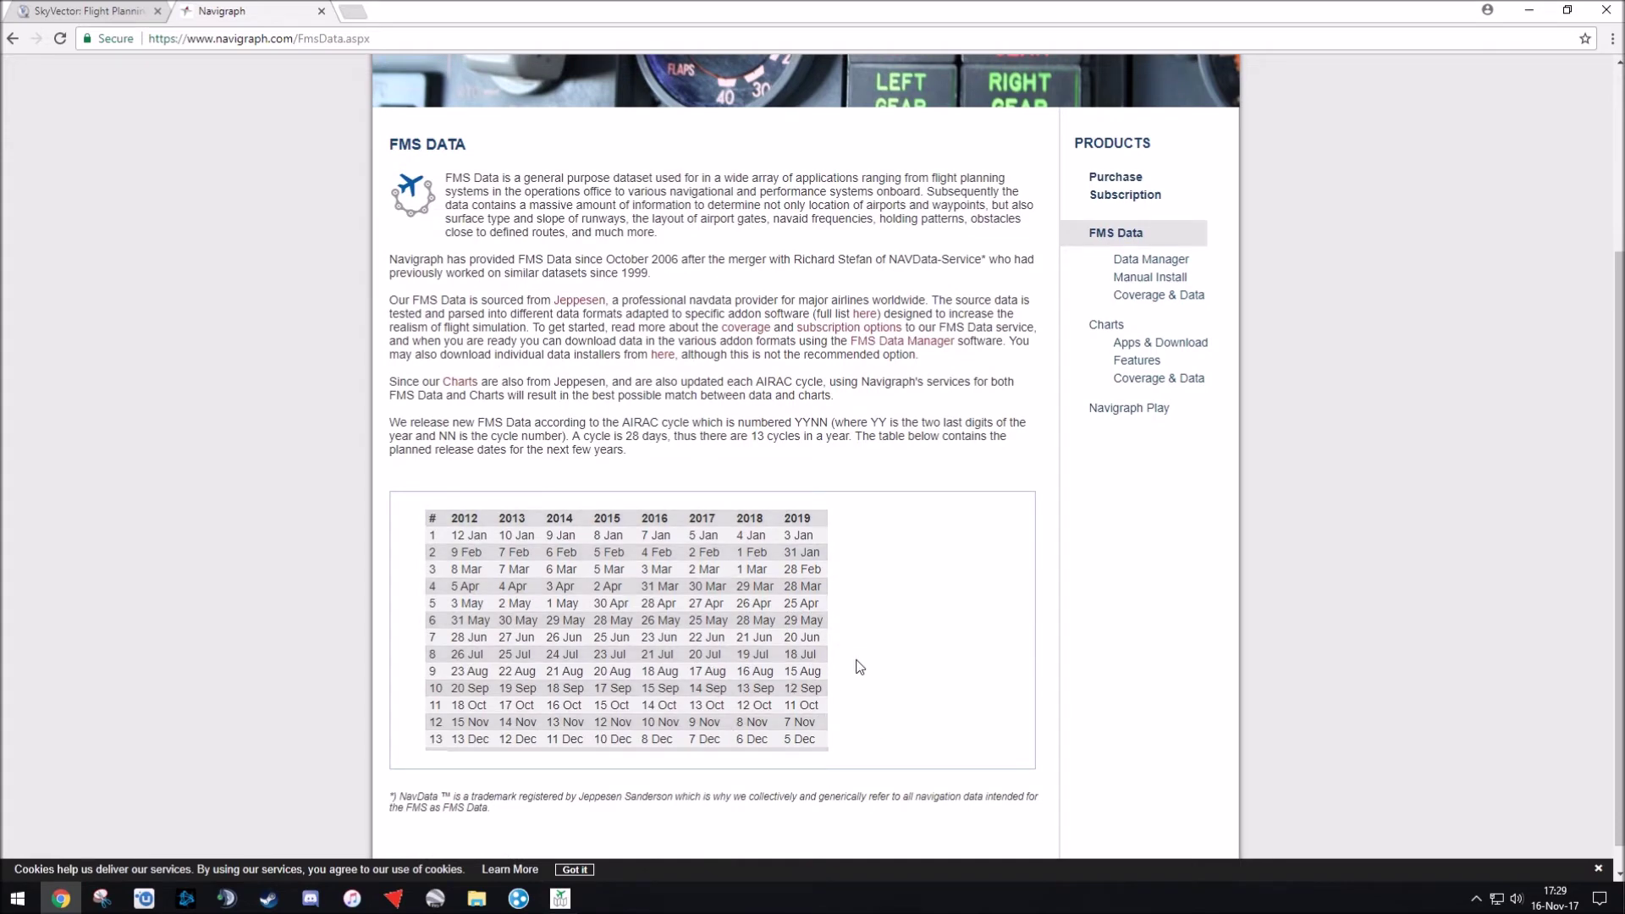
scroll(859, 667, "up", 3)
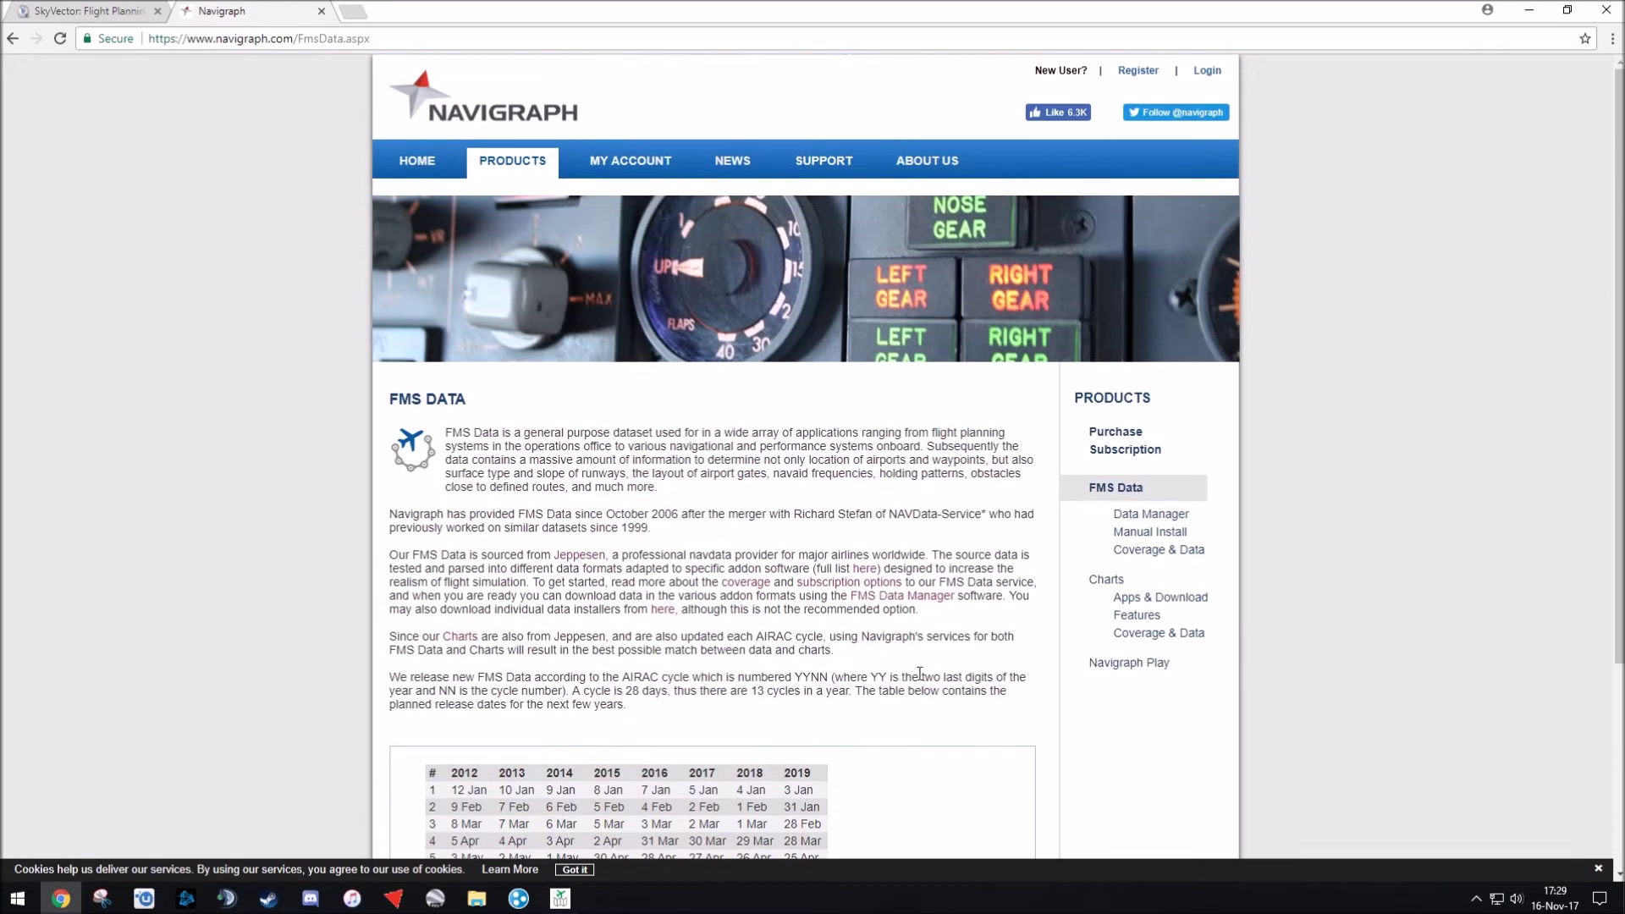
left_click(1143, 457)
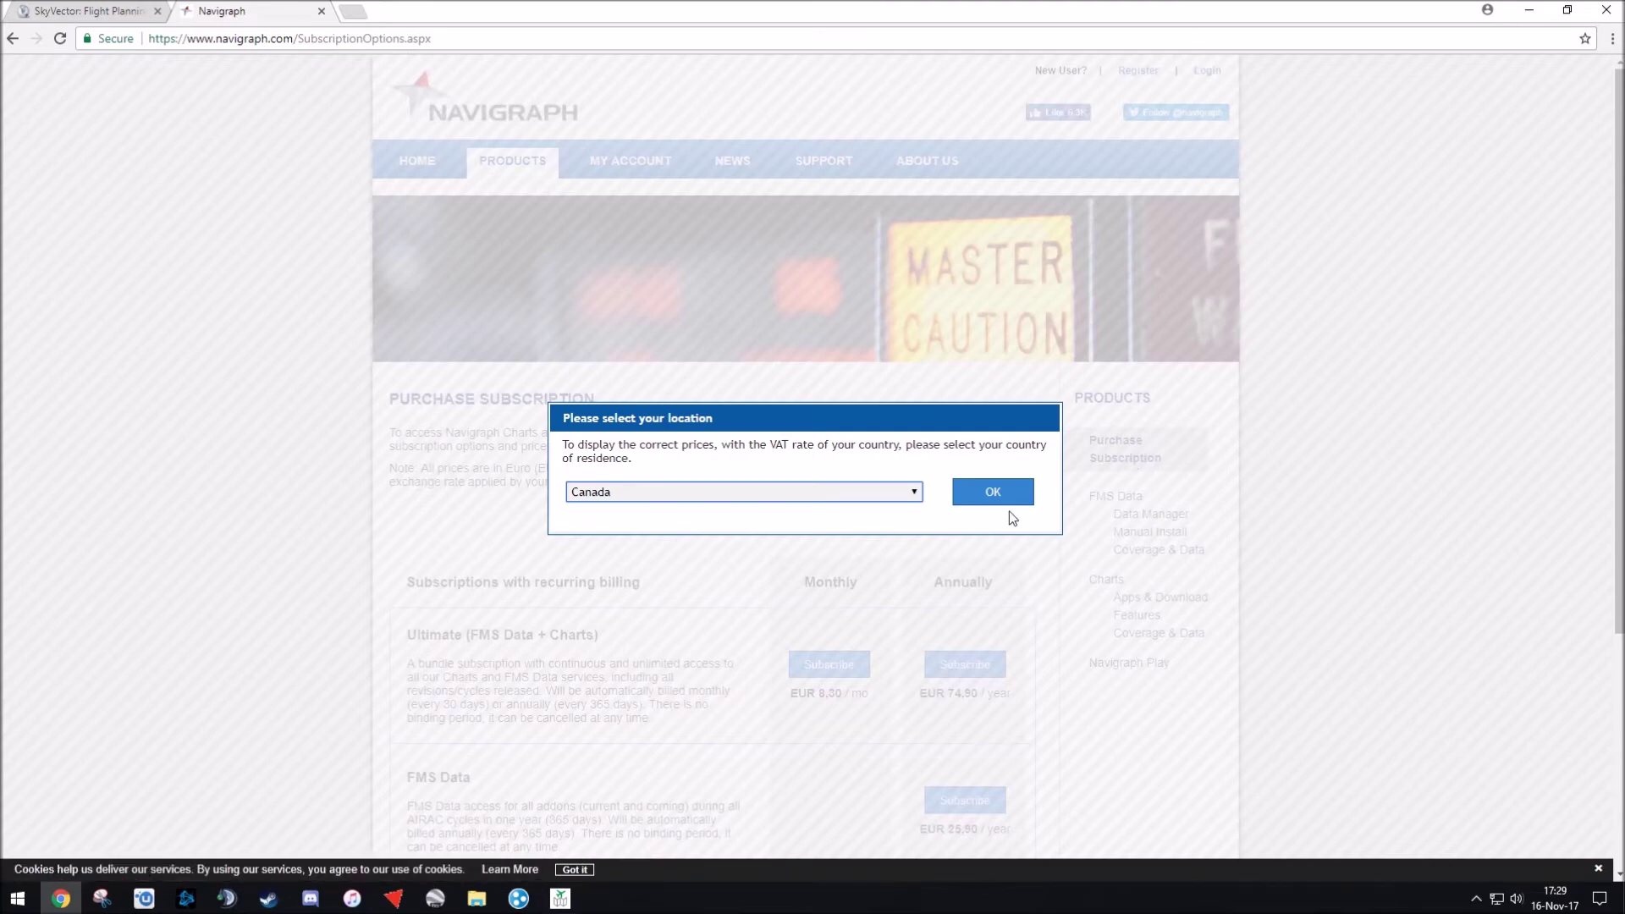
left_click(993, 492)
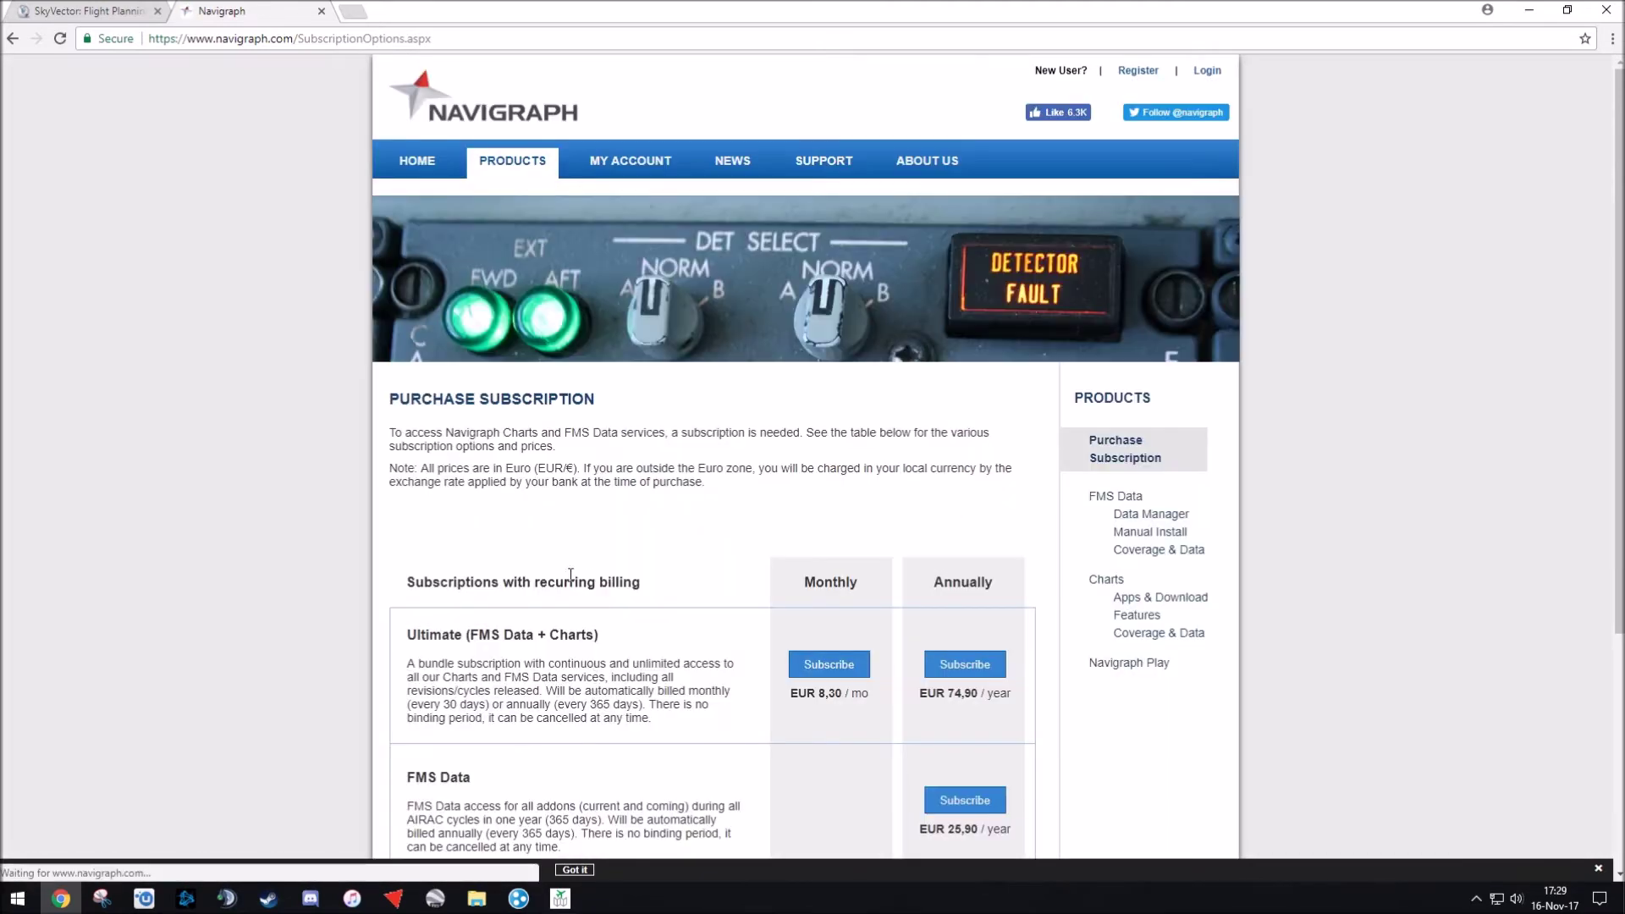
scroll(303, 591, "down", 1)
scroll(307, 599, "down", 1)
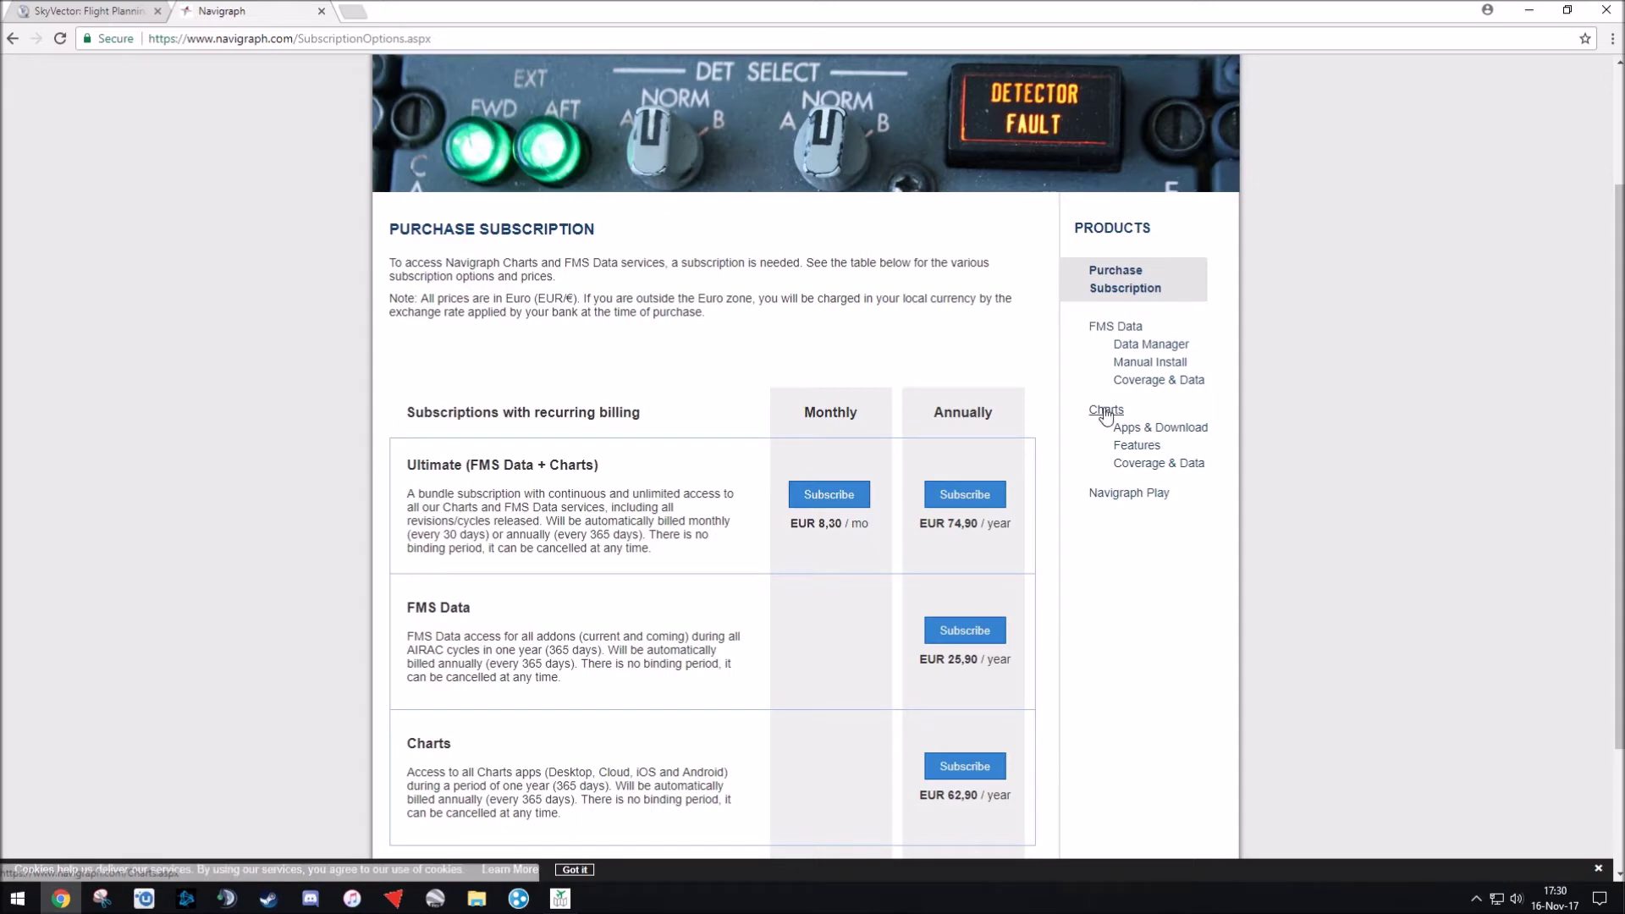
Look over the Charts apps download page, then switch to Navigraph Charts Desktop.
left_click(1132, 432)
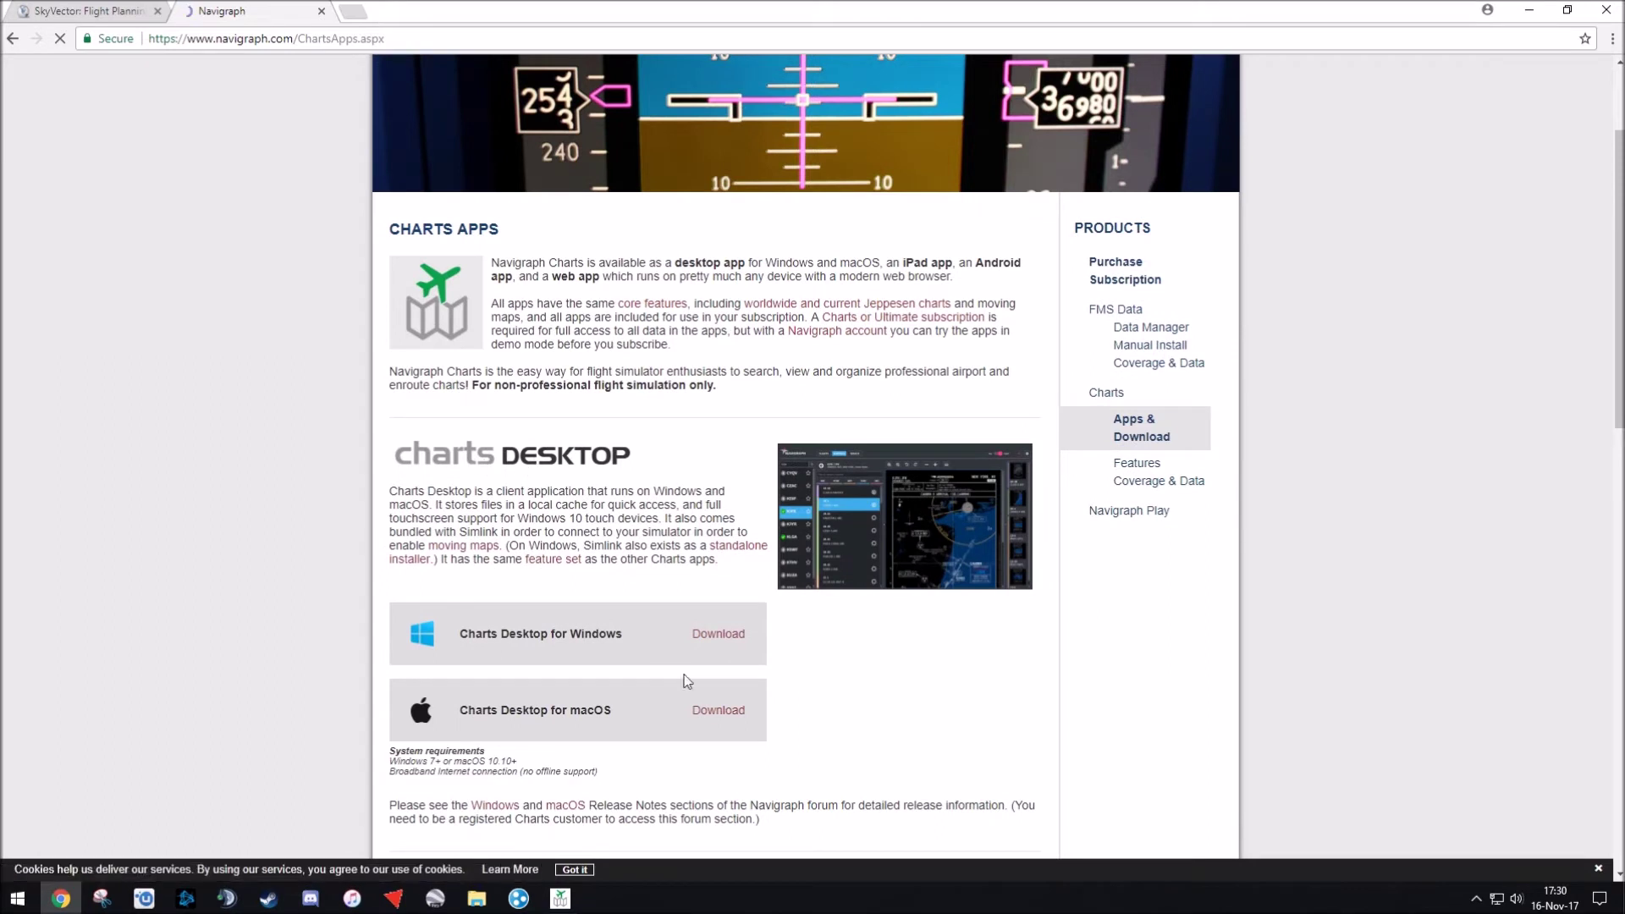
scroll(913, 663, "down", 1)
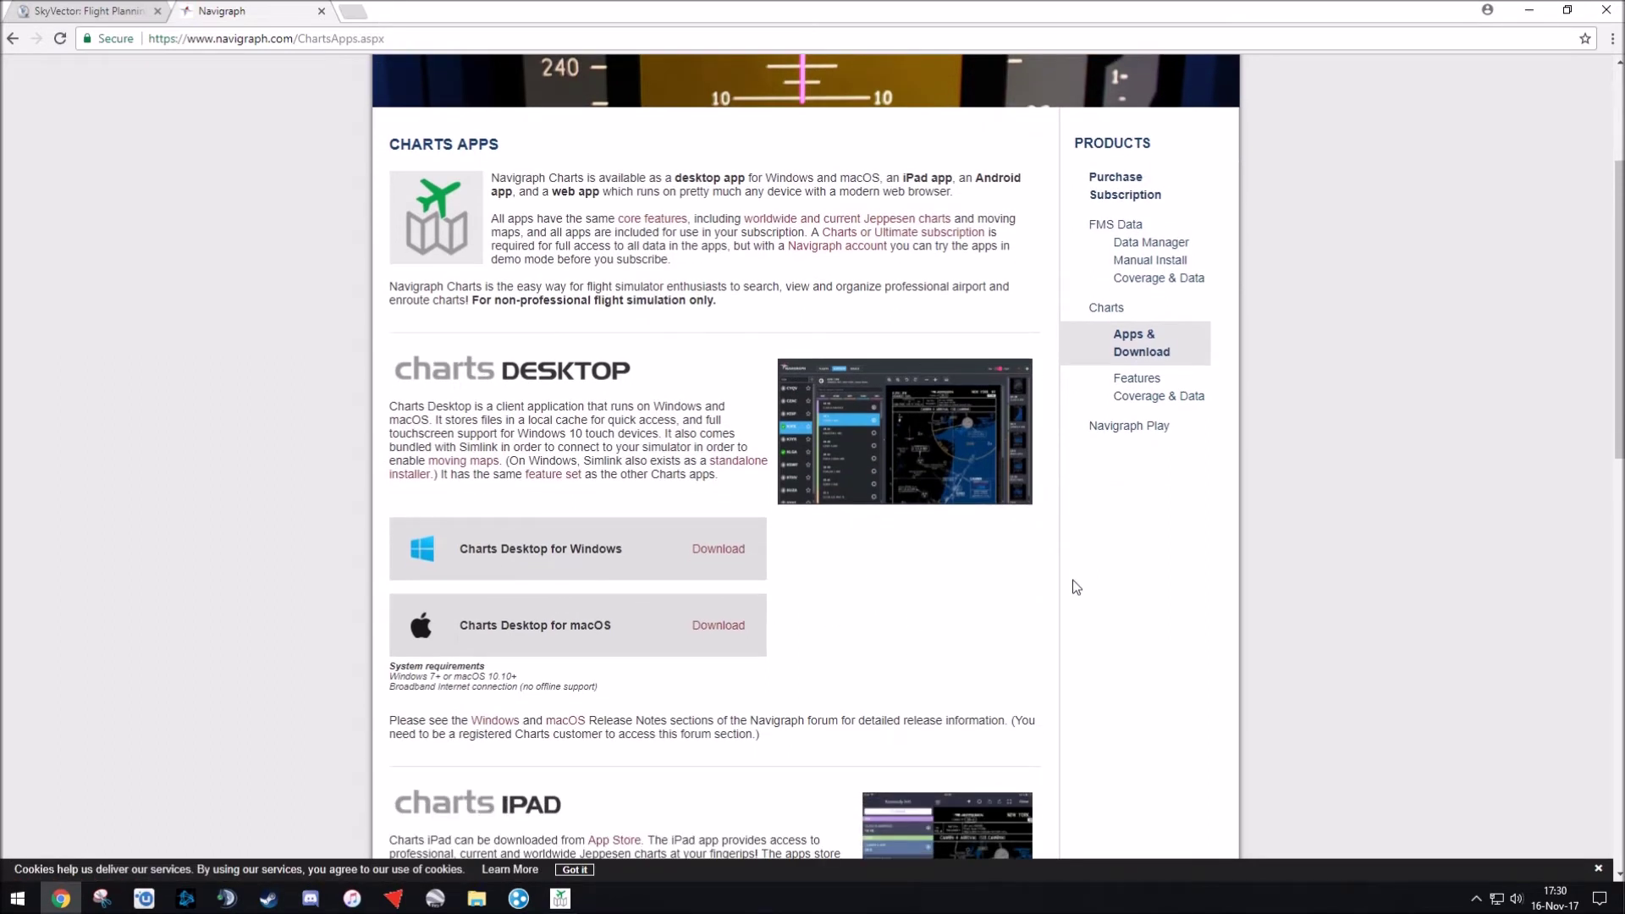
scroll(1075, 586, "up", 1)
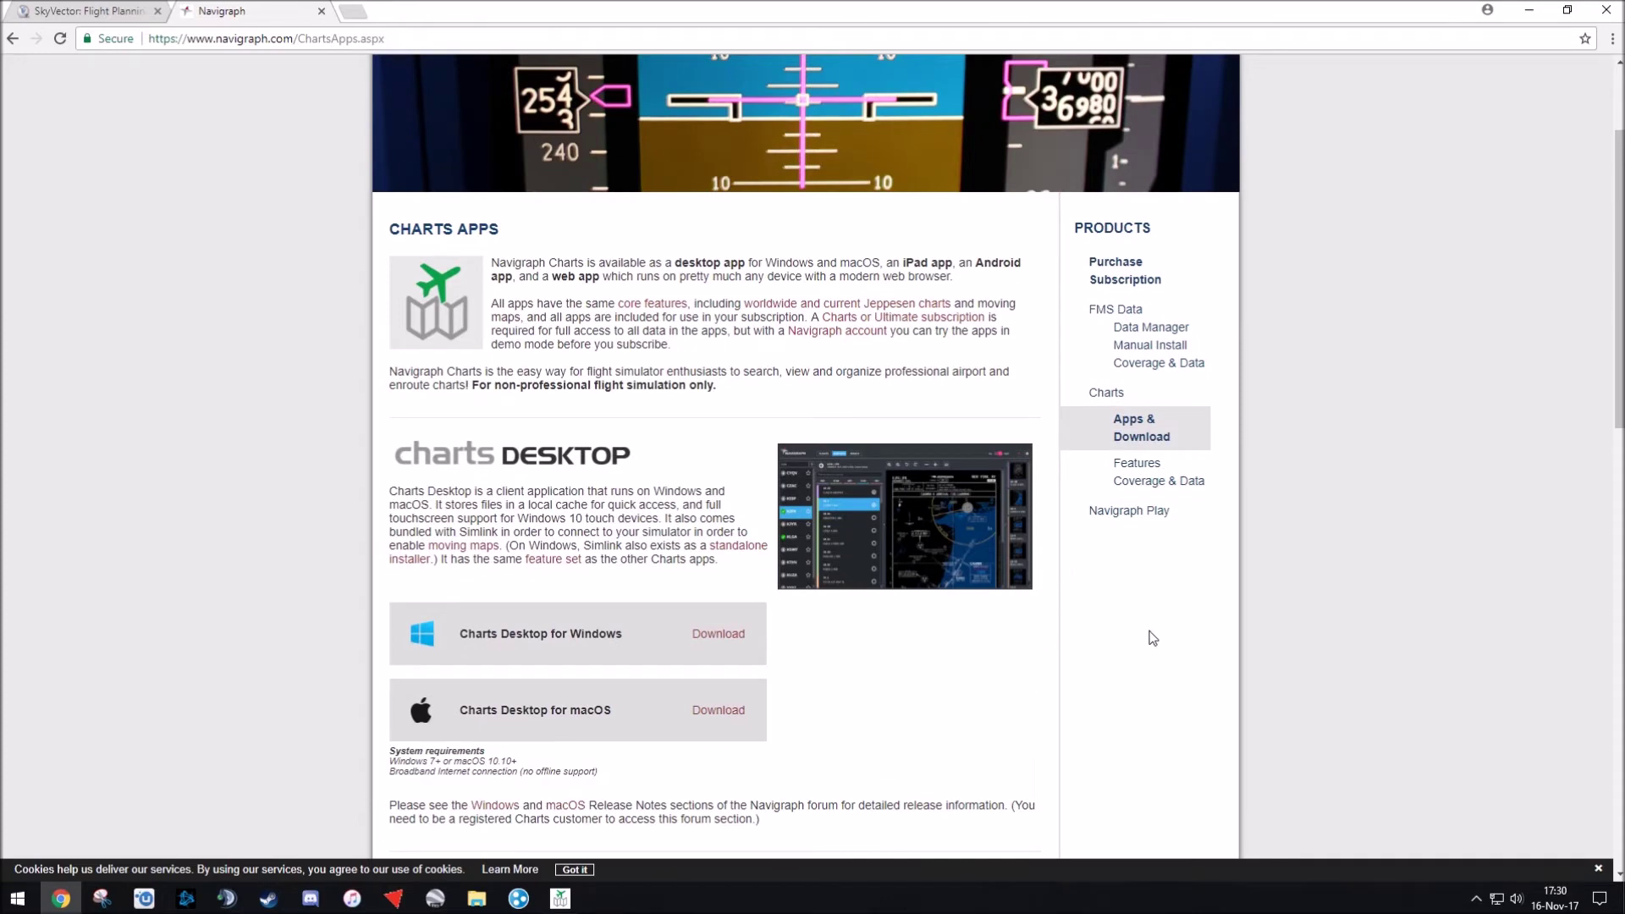
left_click(561, 899)
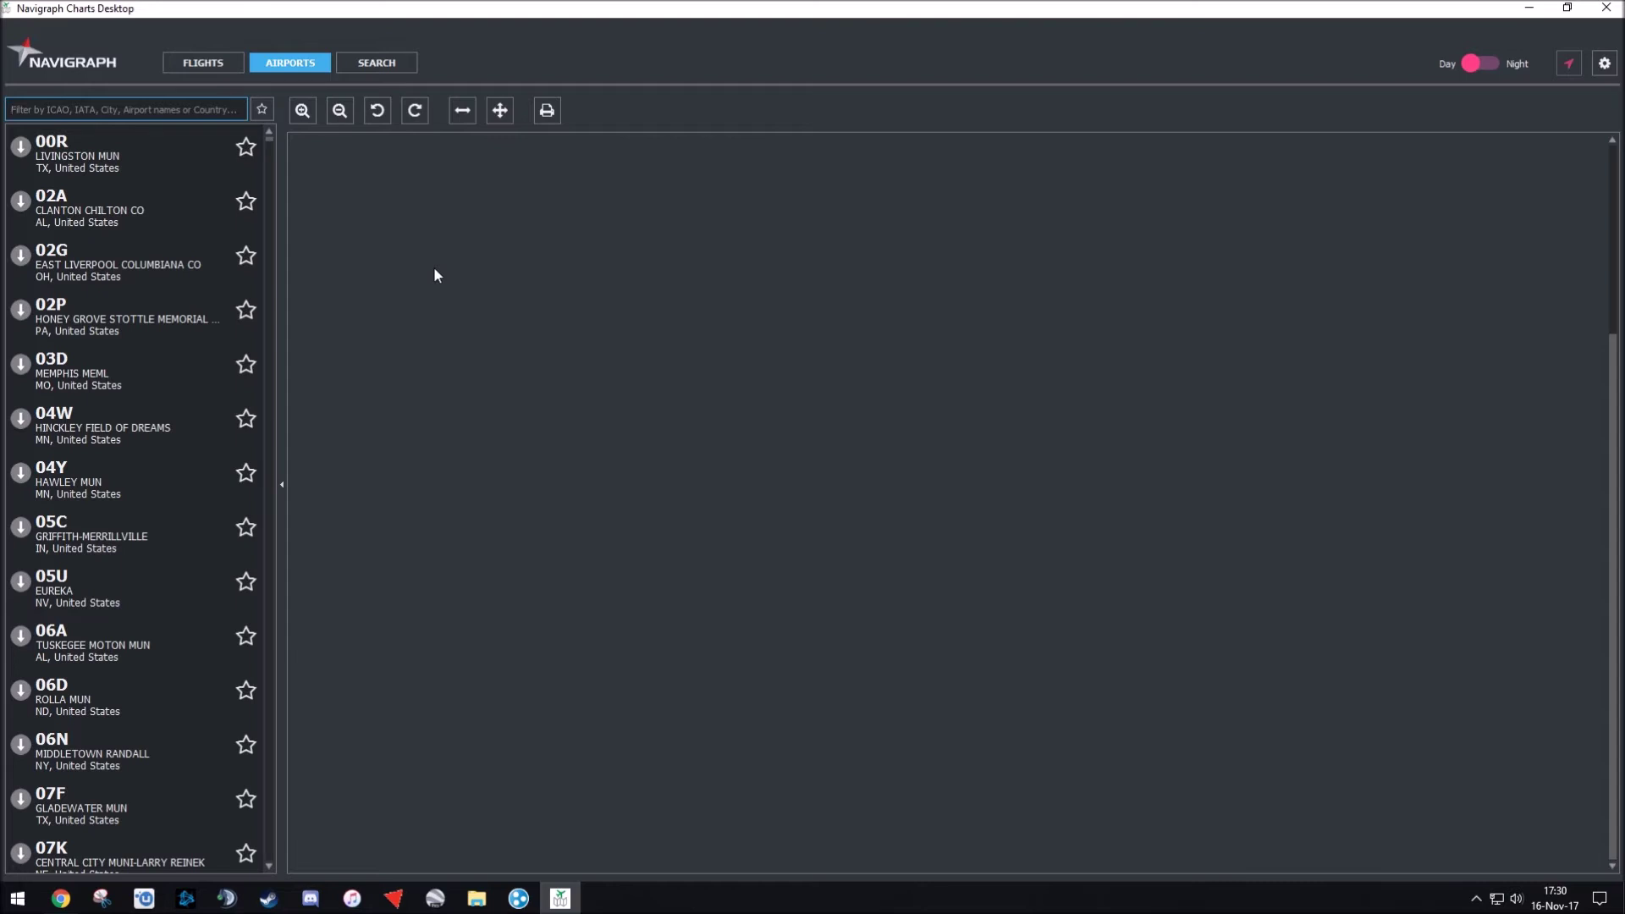
Filter for kslc and open Salt Lake City Intl's 10-9 airport diagram from its taxi charts.
left_click(106, 109)
type("kslc")
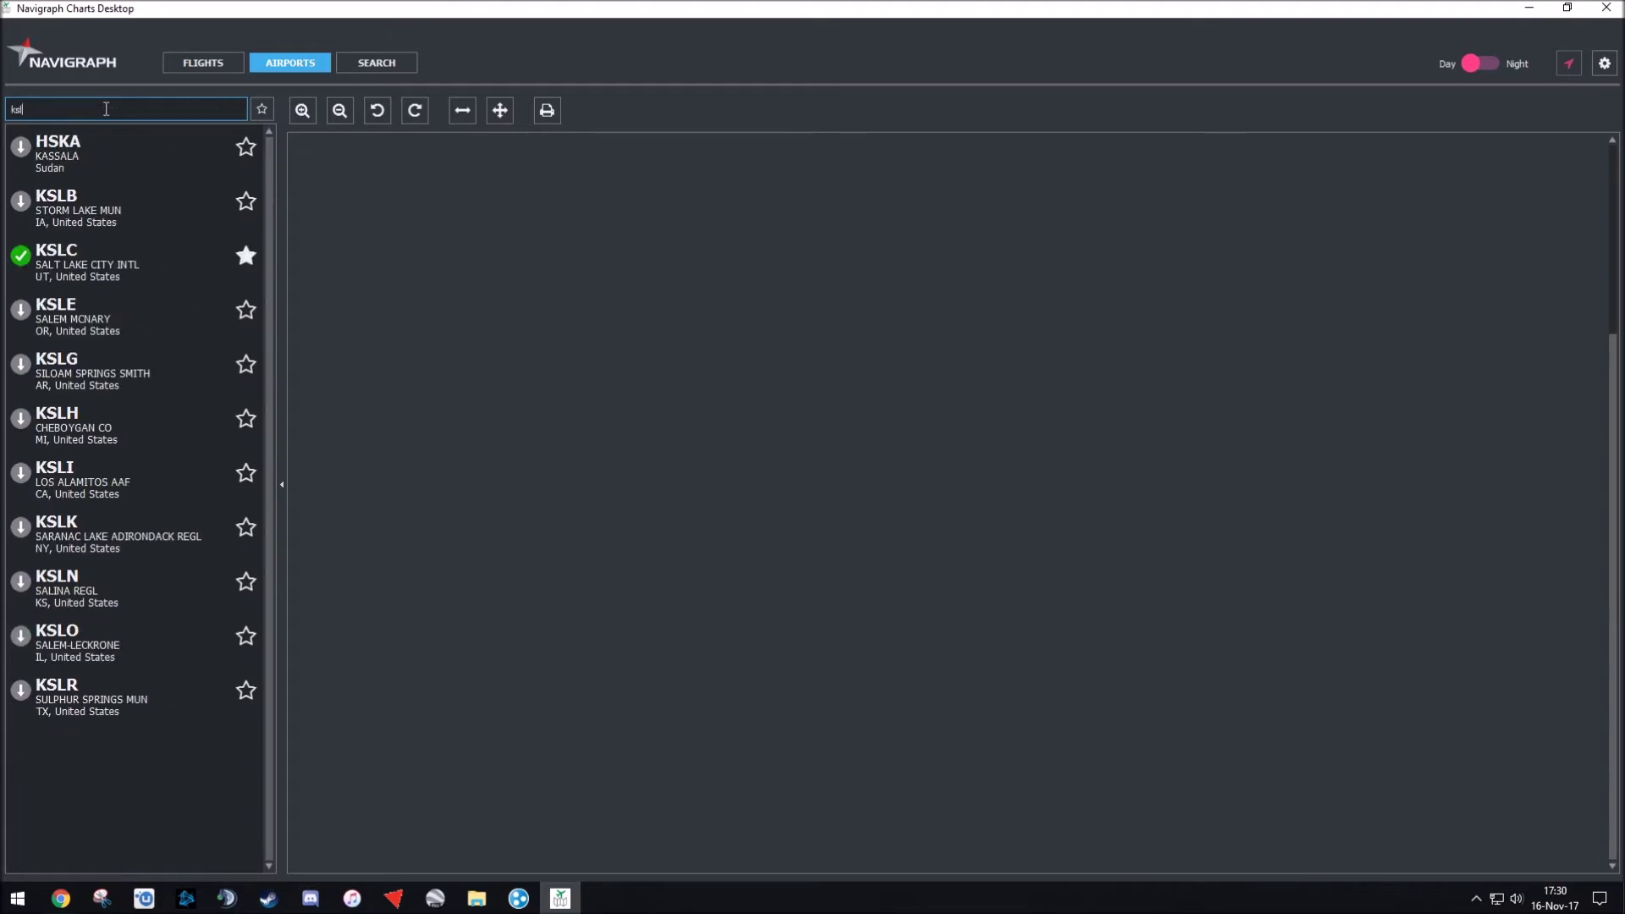
left_click(96, 149)
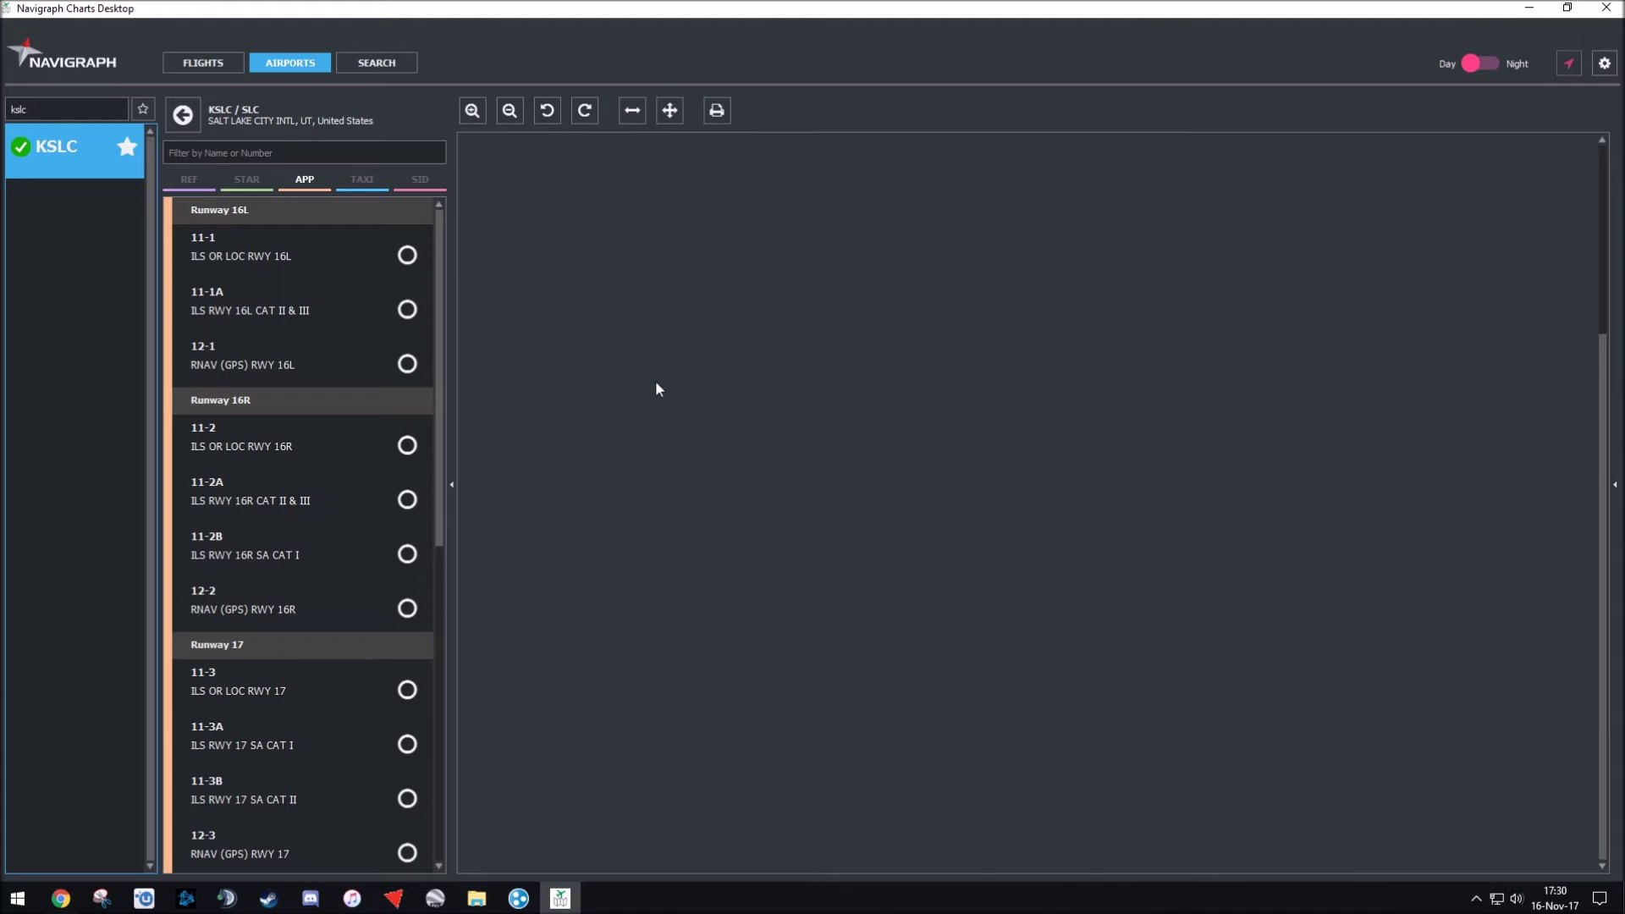
left_click(370, 179)
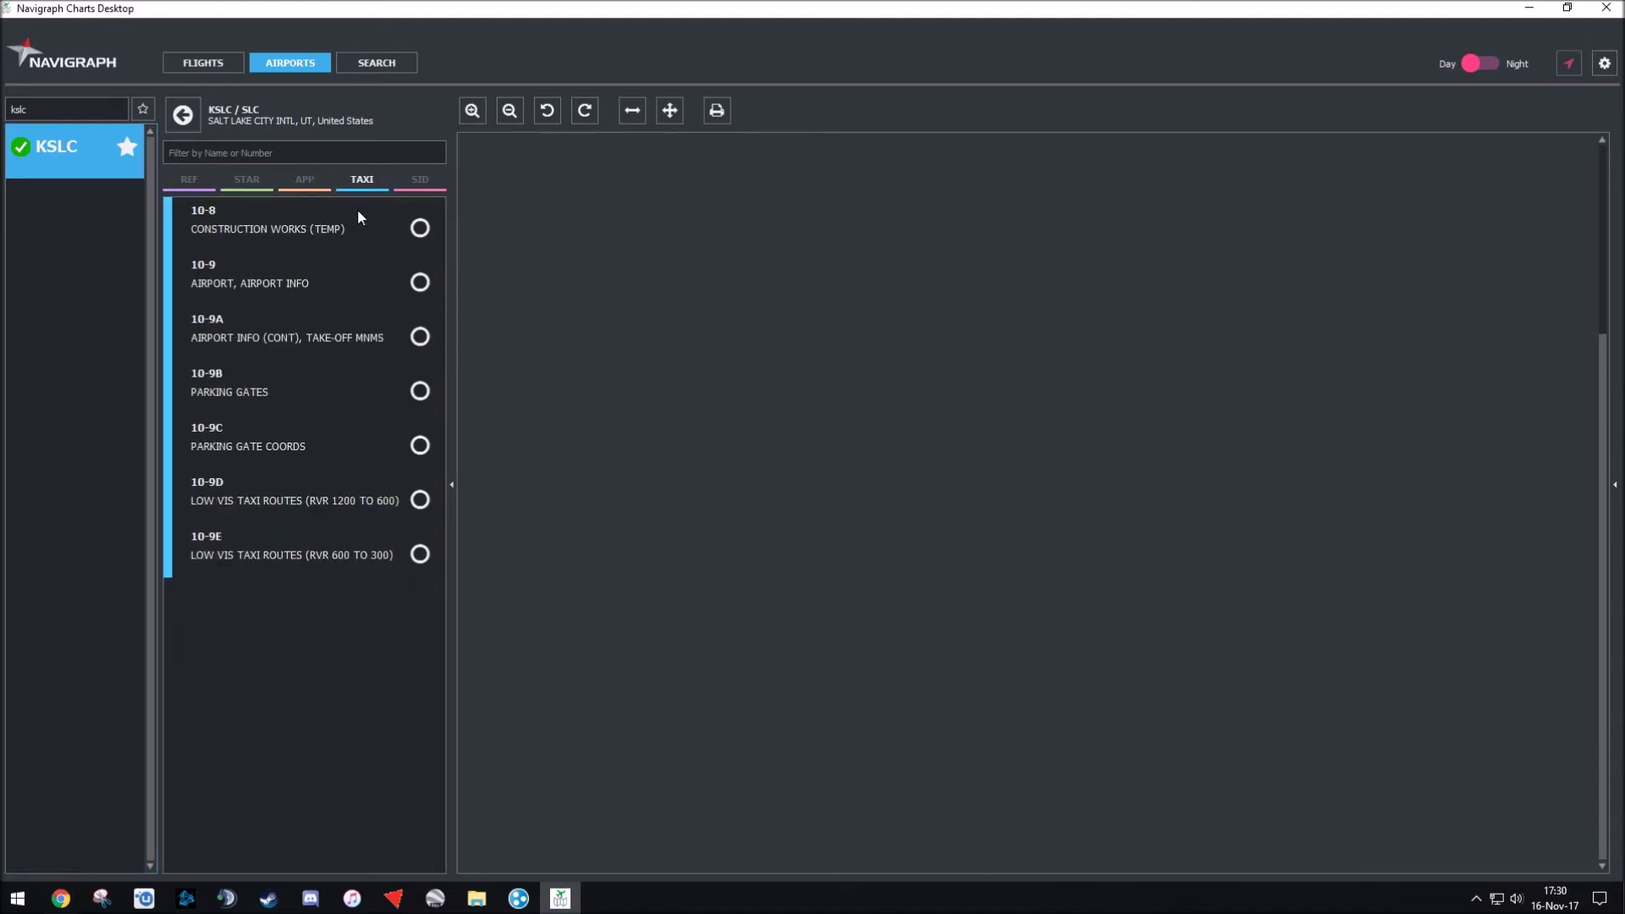
left_click(228, 292)
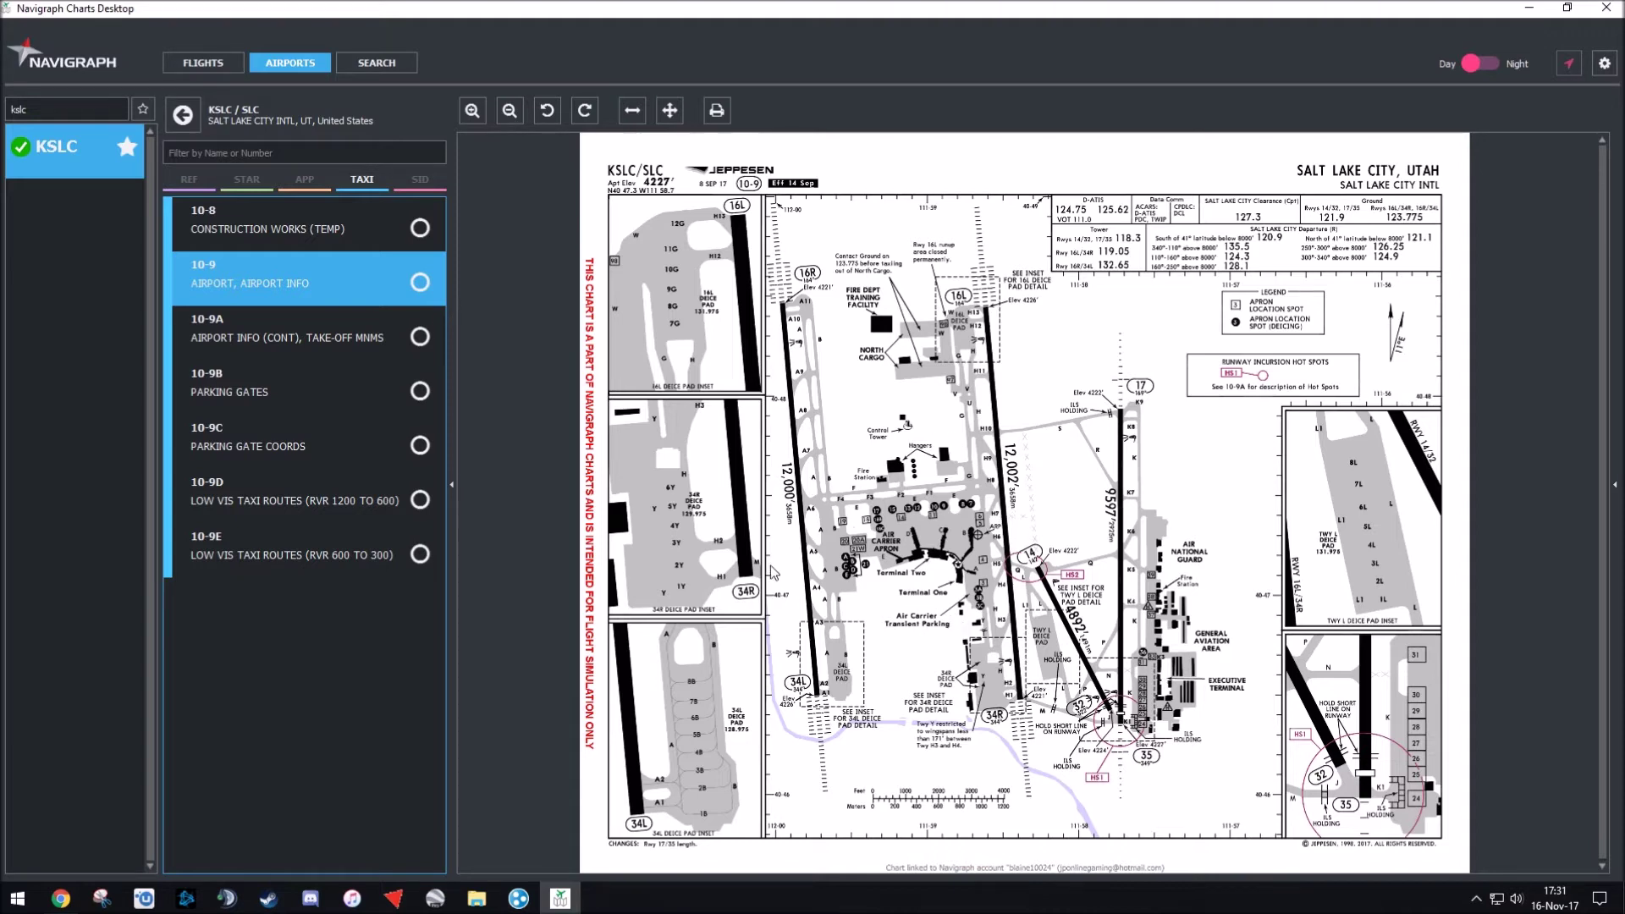
List KSLC's SID charts and open the 10-3 EDETH 5 RNAV departure.
left_click(405, 184)
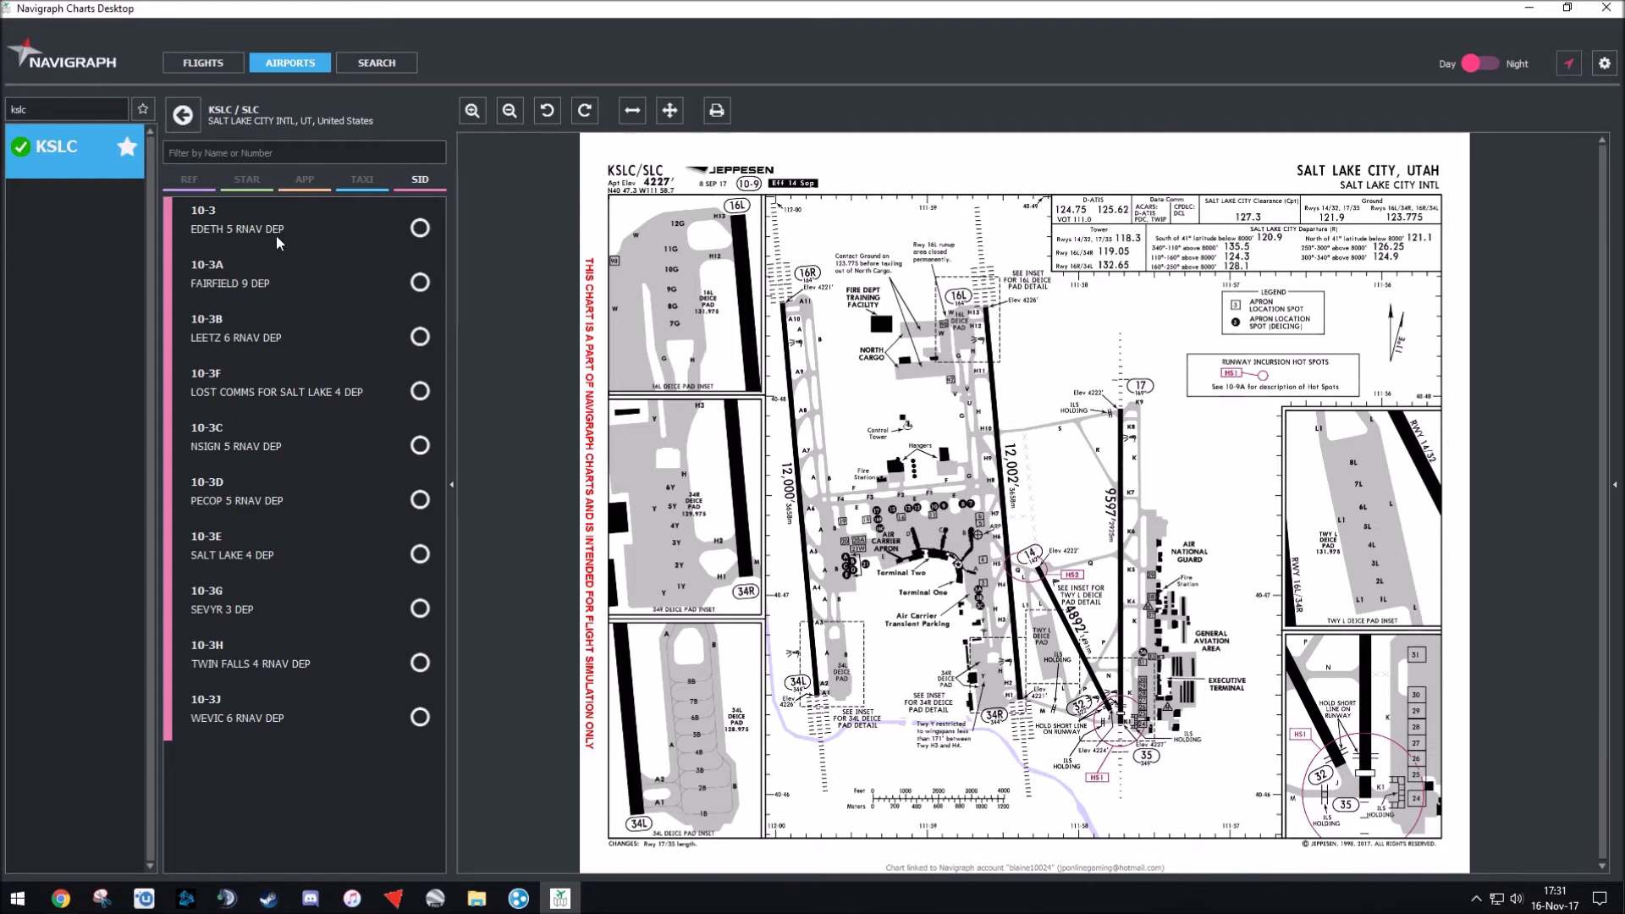
left_click(216, 227)
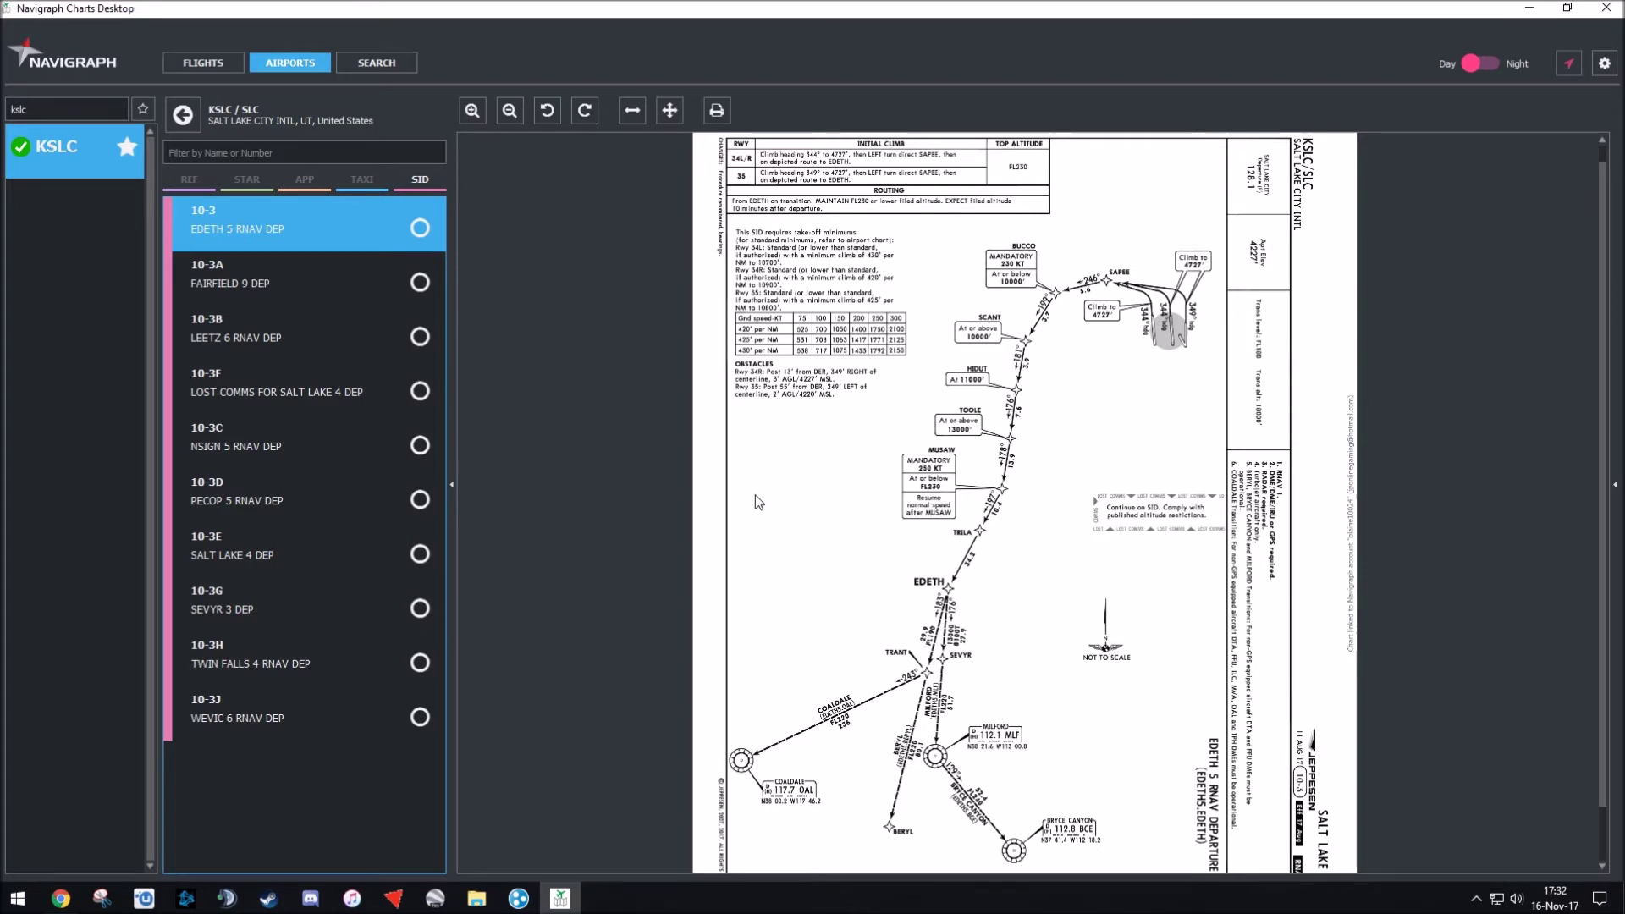
Browse the FAIRFIELD 9 and LEETZ 6 RNAV departures, ending on WEVIC 6 RNAV.
left_click(215, 281)
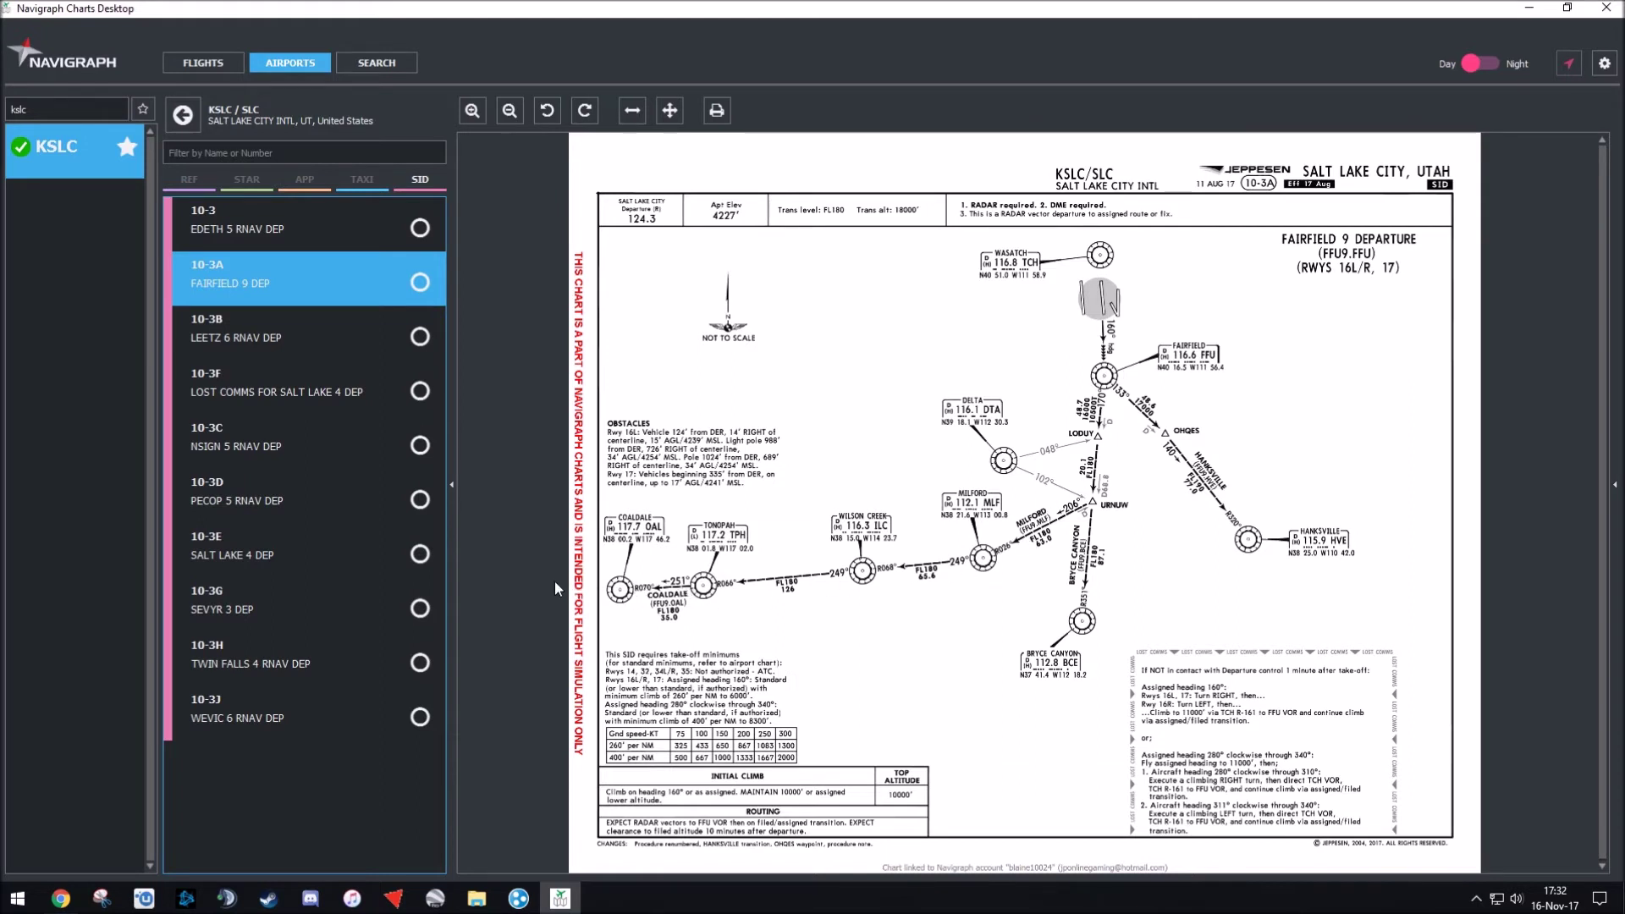
left_click(279, 339)
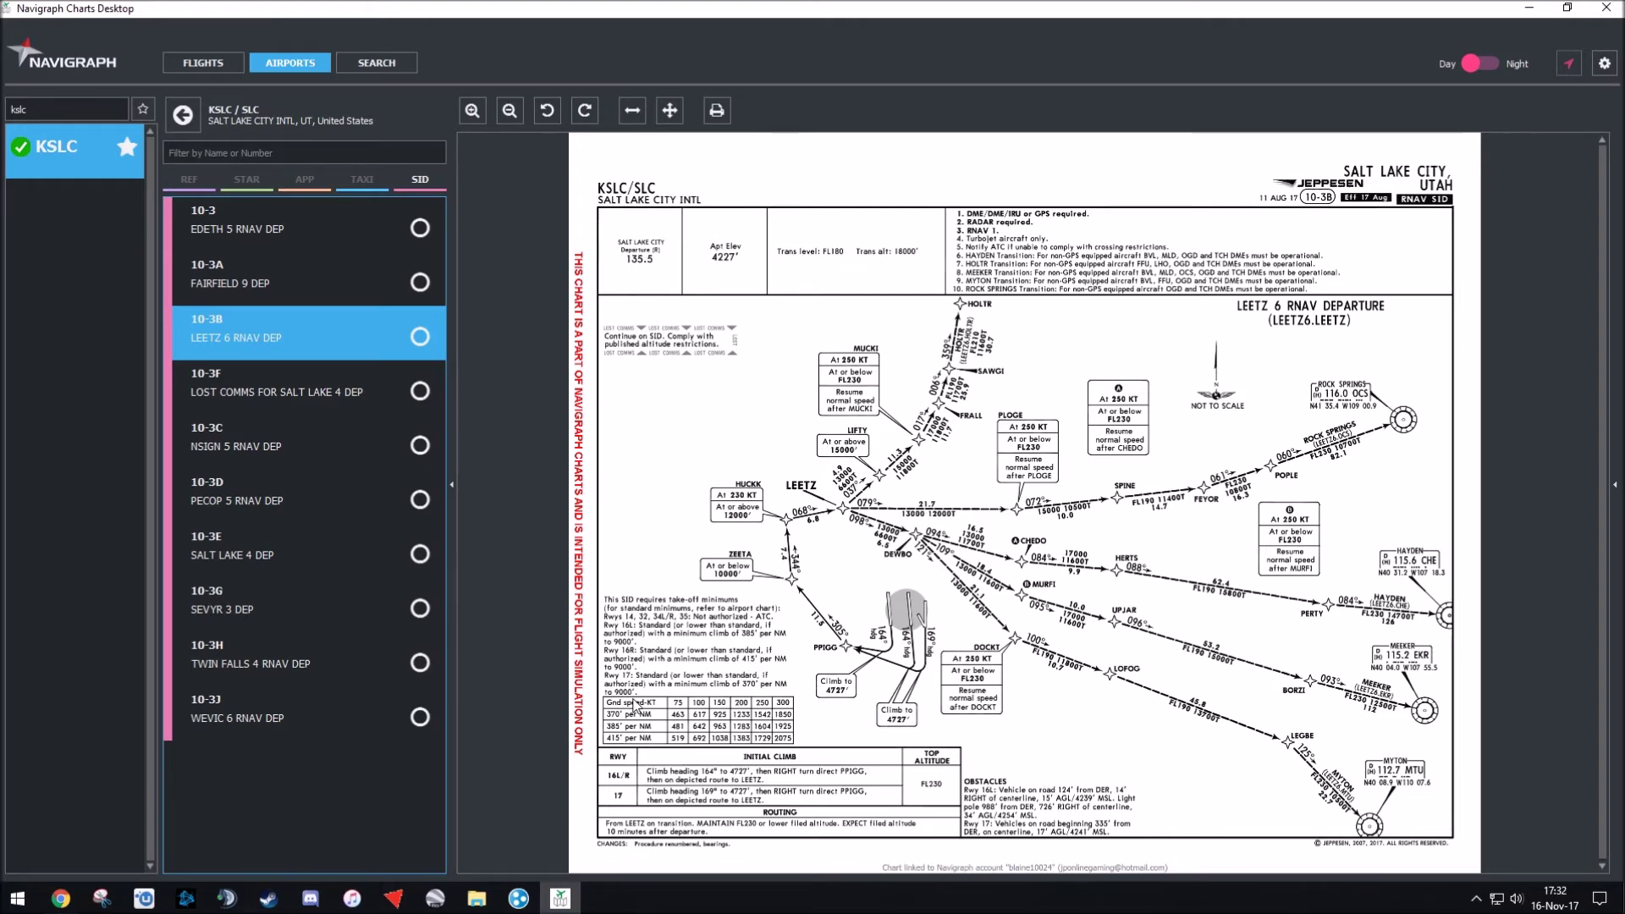
left_click(256, 714)
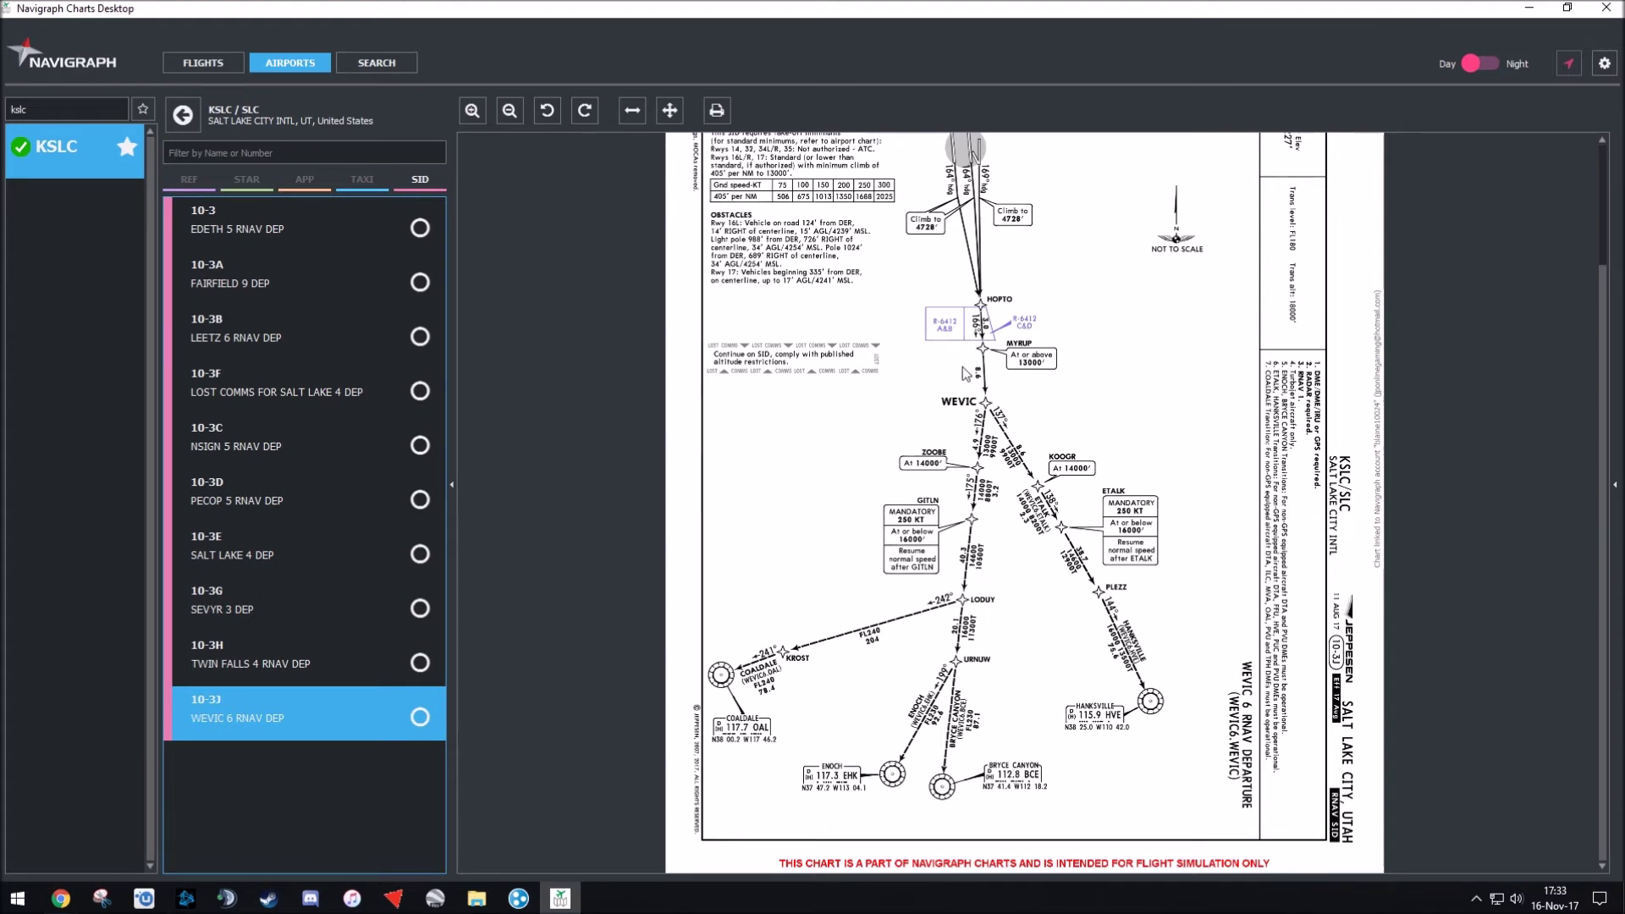
Close the KSLC charts and clear the airport search filter.
left_click(185, 116)
key("BackSpace")
key("BackSpace")
key("BackSpace")
key("BackSpace")
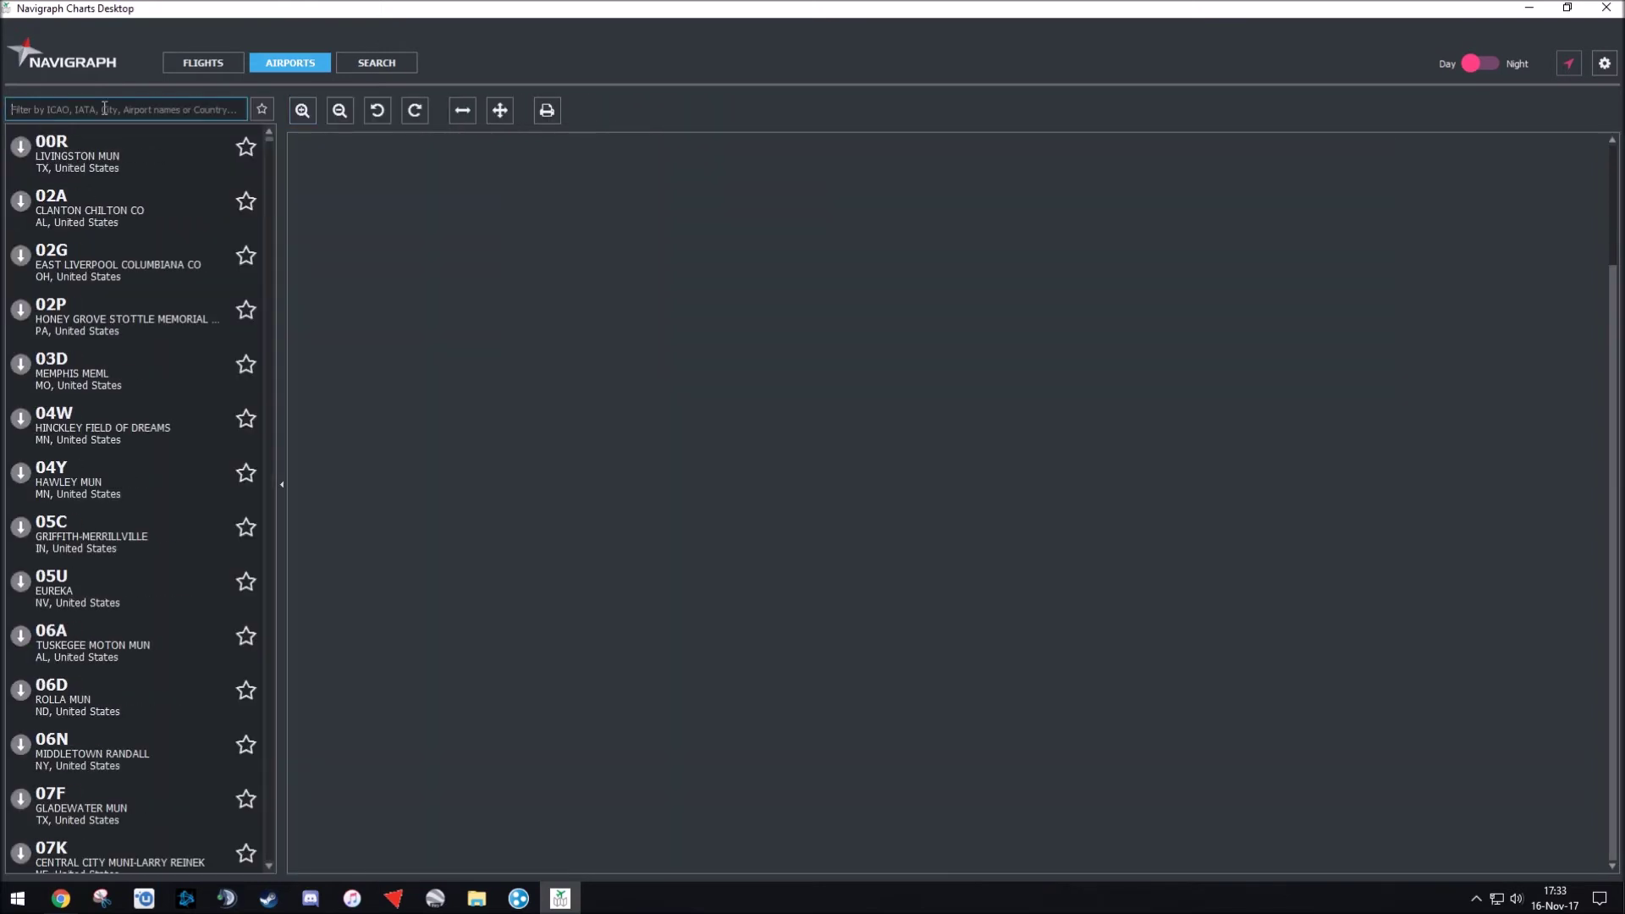
Filter for klas, open the KLAS 10-9 airport diagram and list its STAR arrivals.
type("klas")
left_click(79, 161)
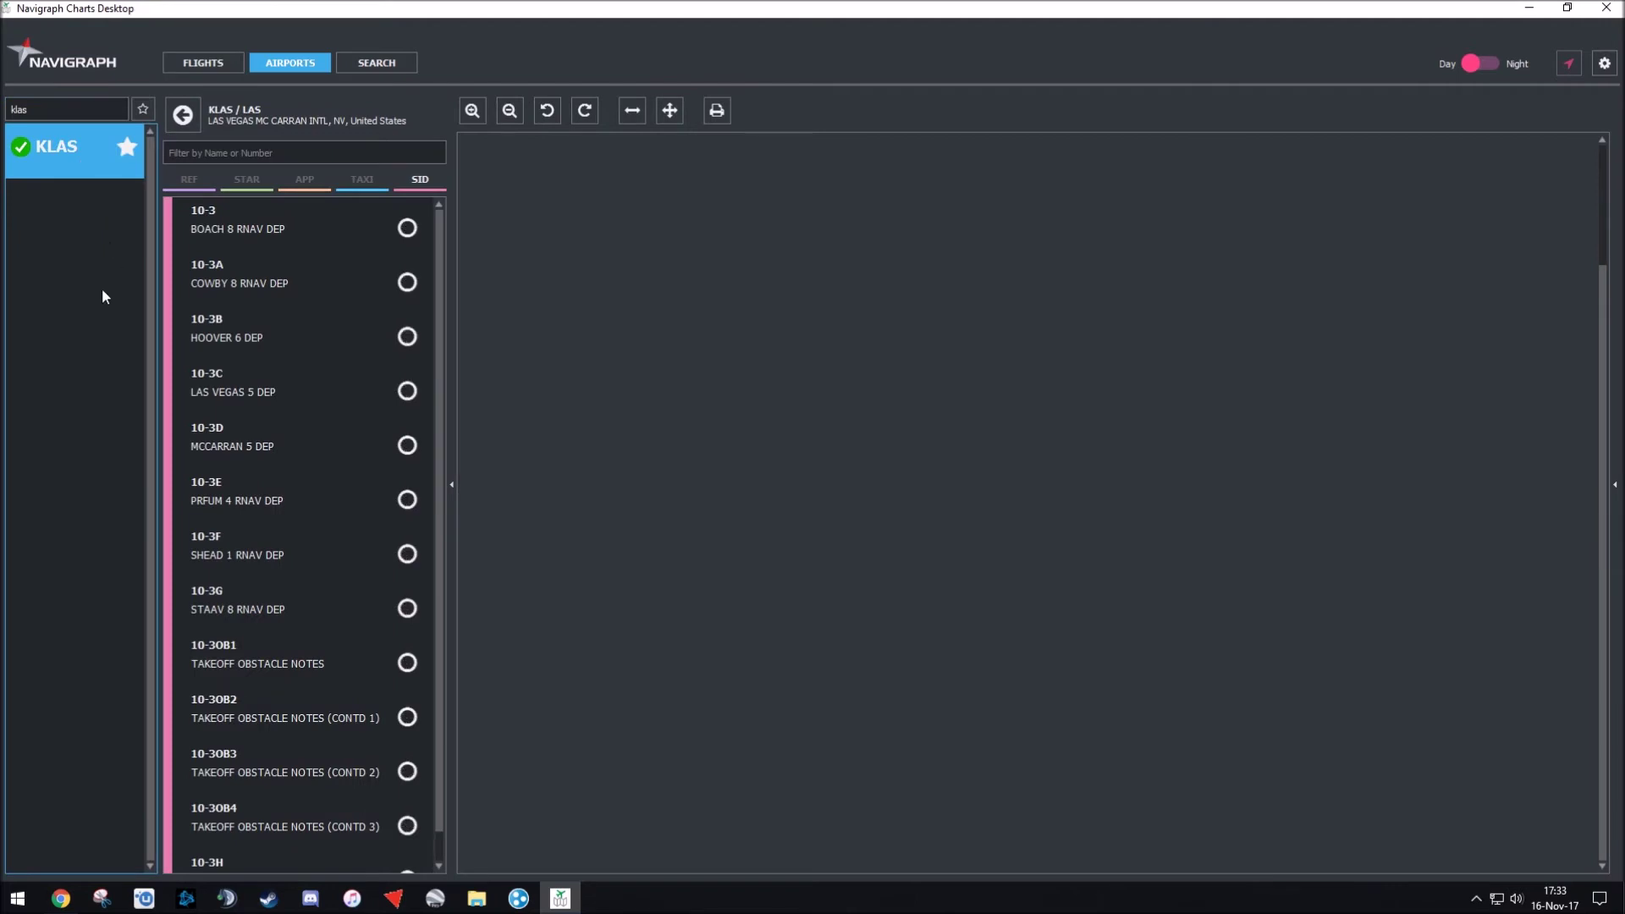
left_click(364, 183)
left_click(235, 227)
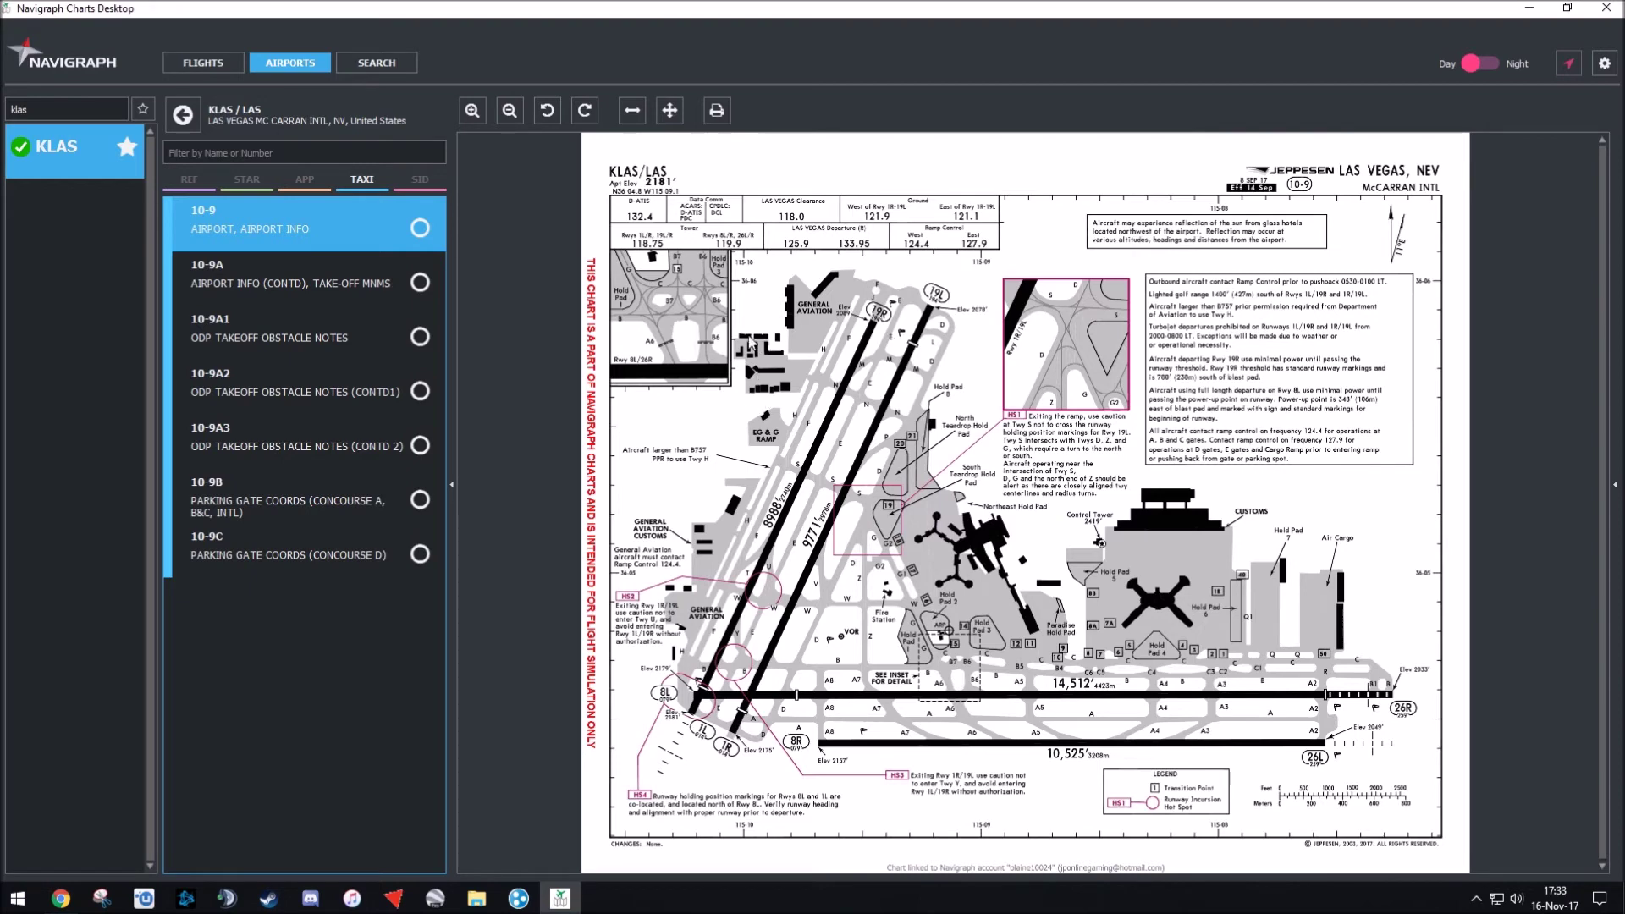
left_click(241, 181)
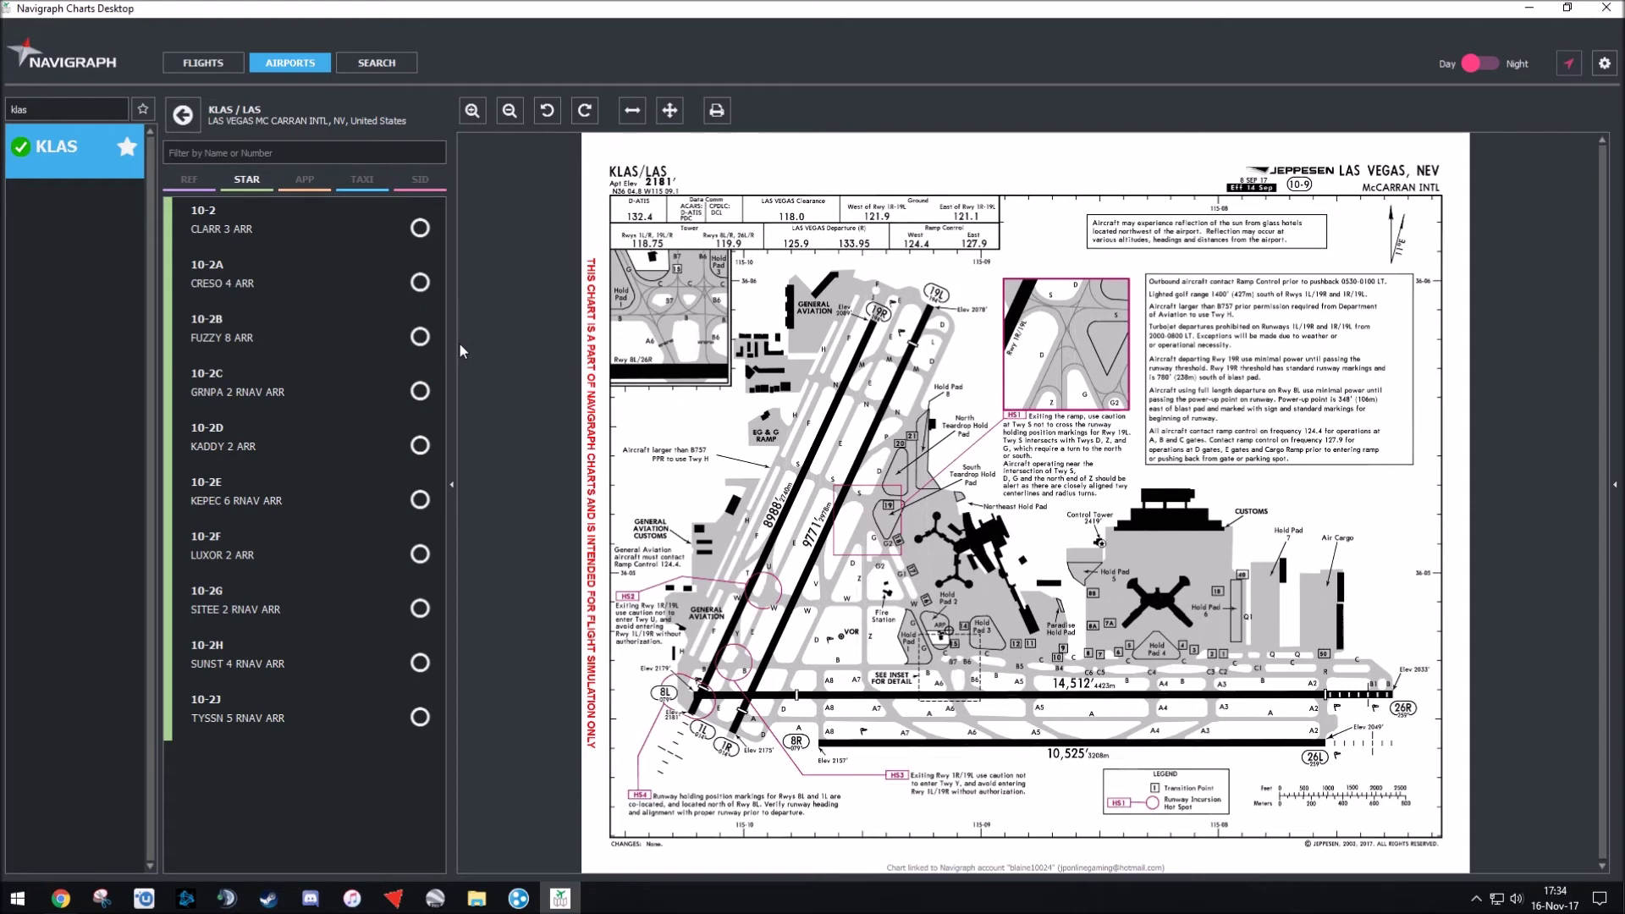
Browse the CLARR 3, CRESO 4 and FUZZY 8 arrivals, ending on 10-2F LUXOR 2.
left_click(266, 222)
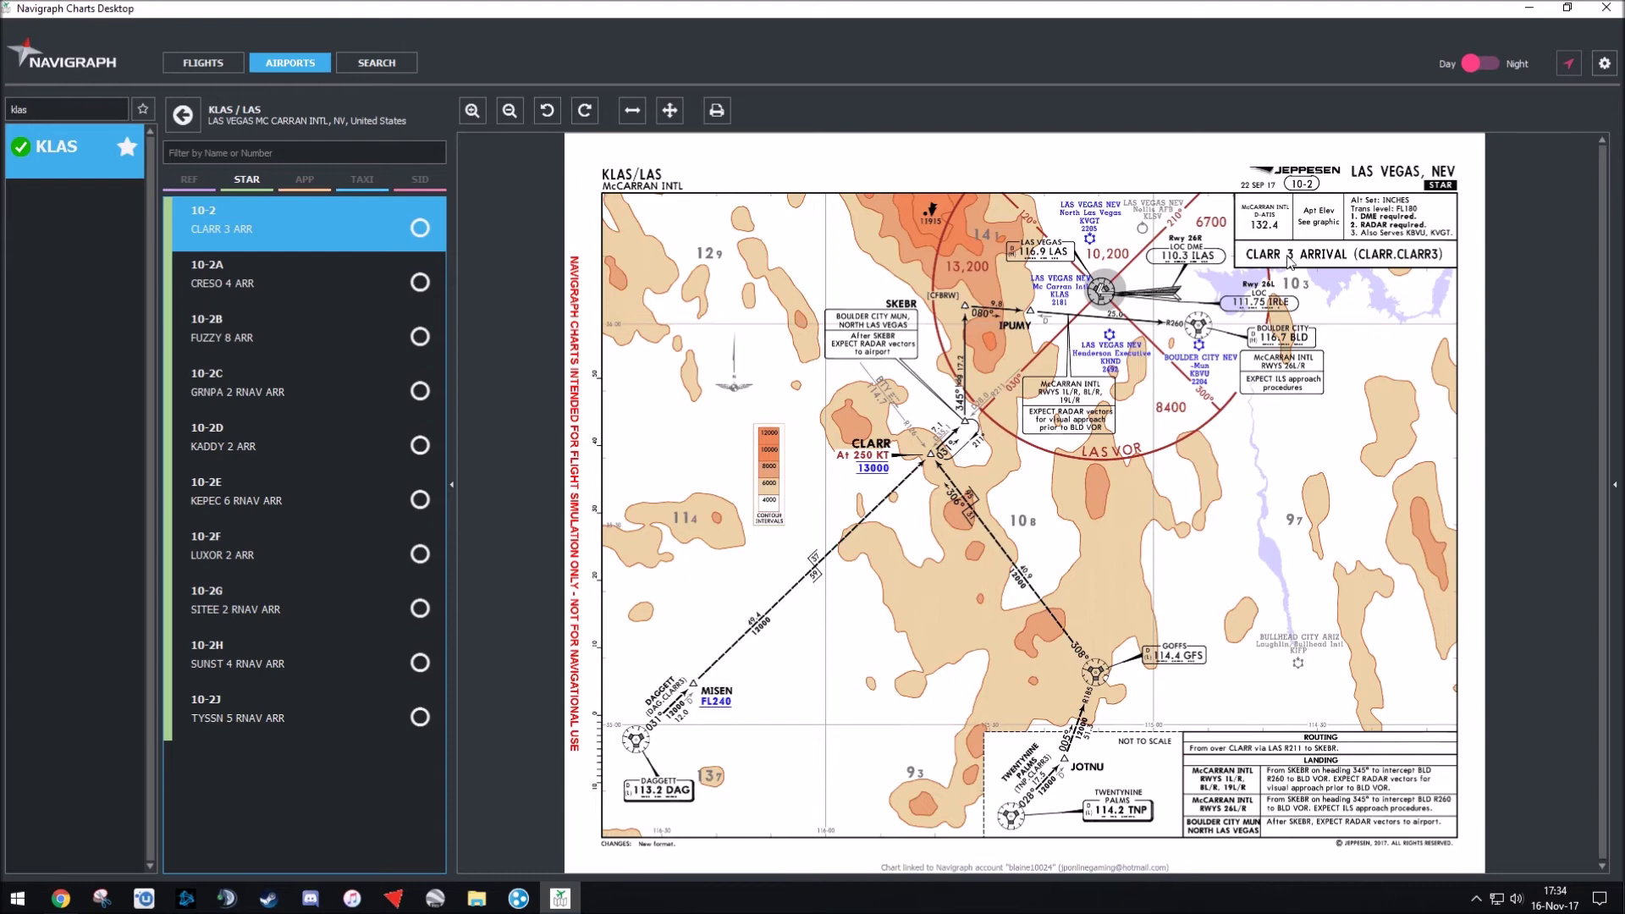
left_click(328, 290)
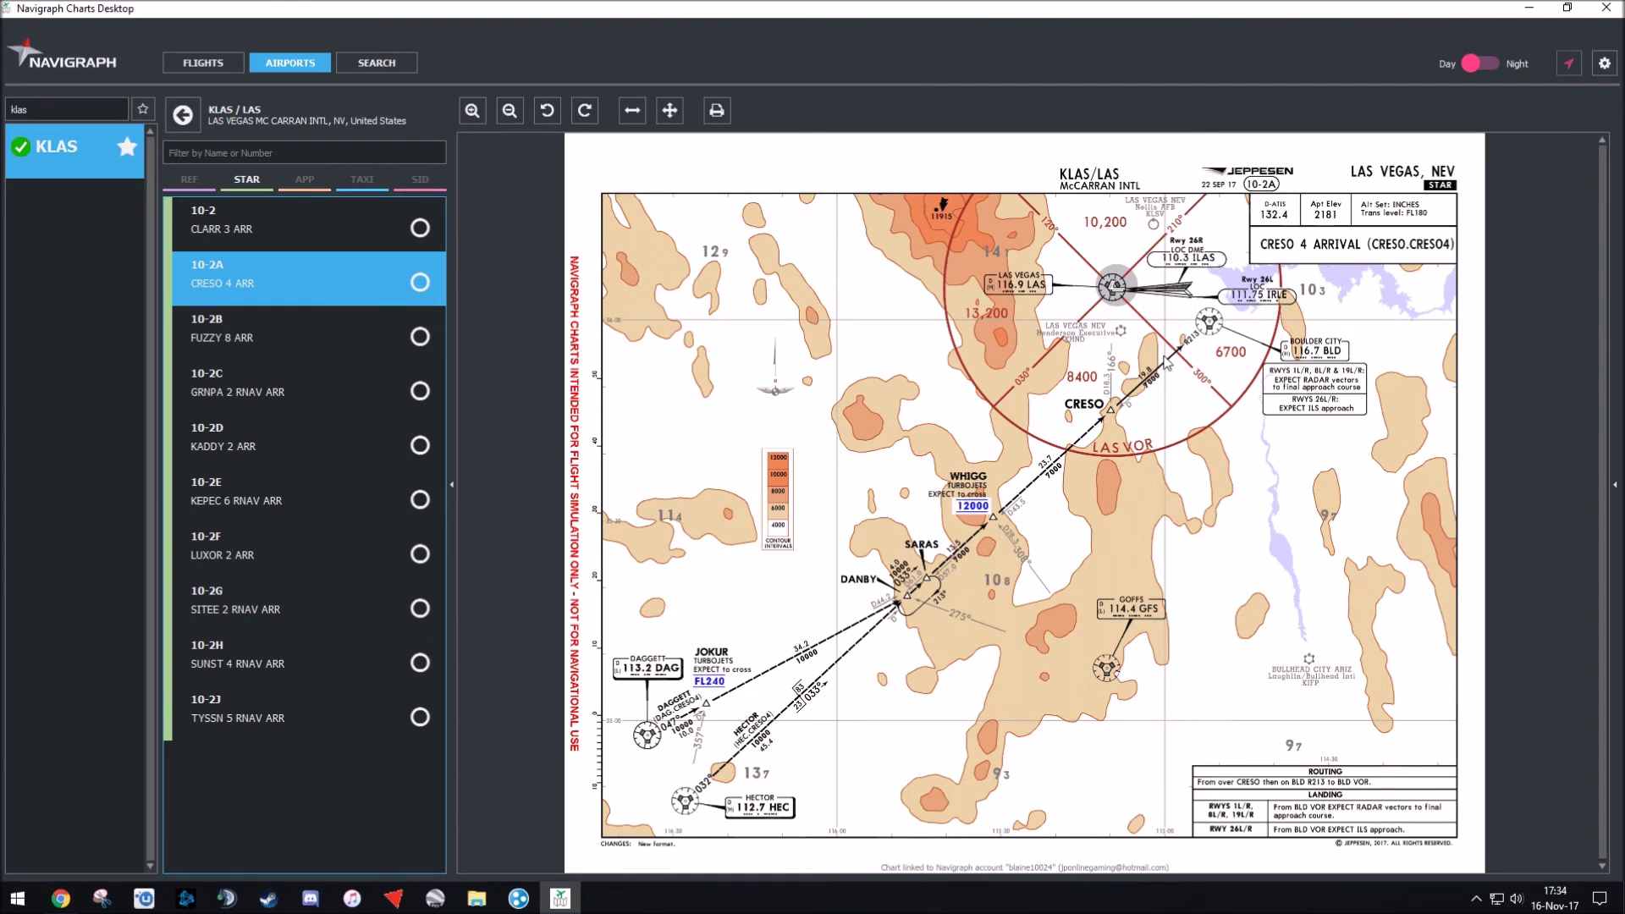
left_click(300, 337)
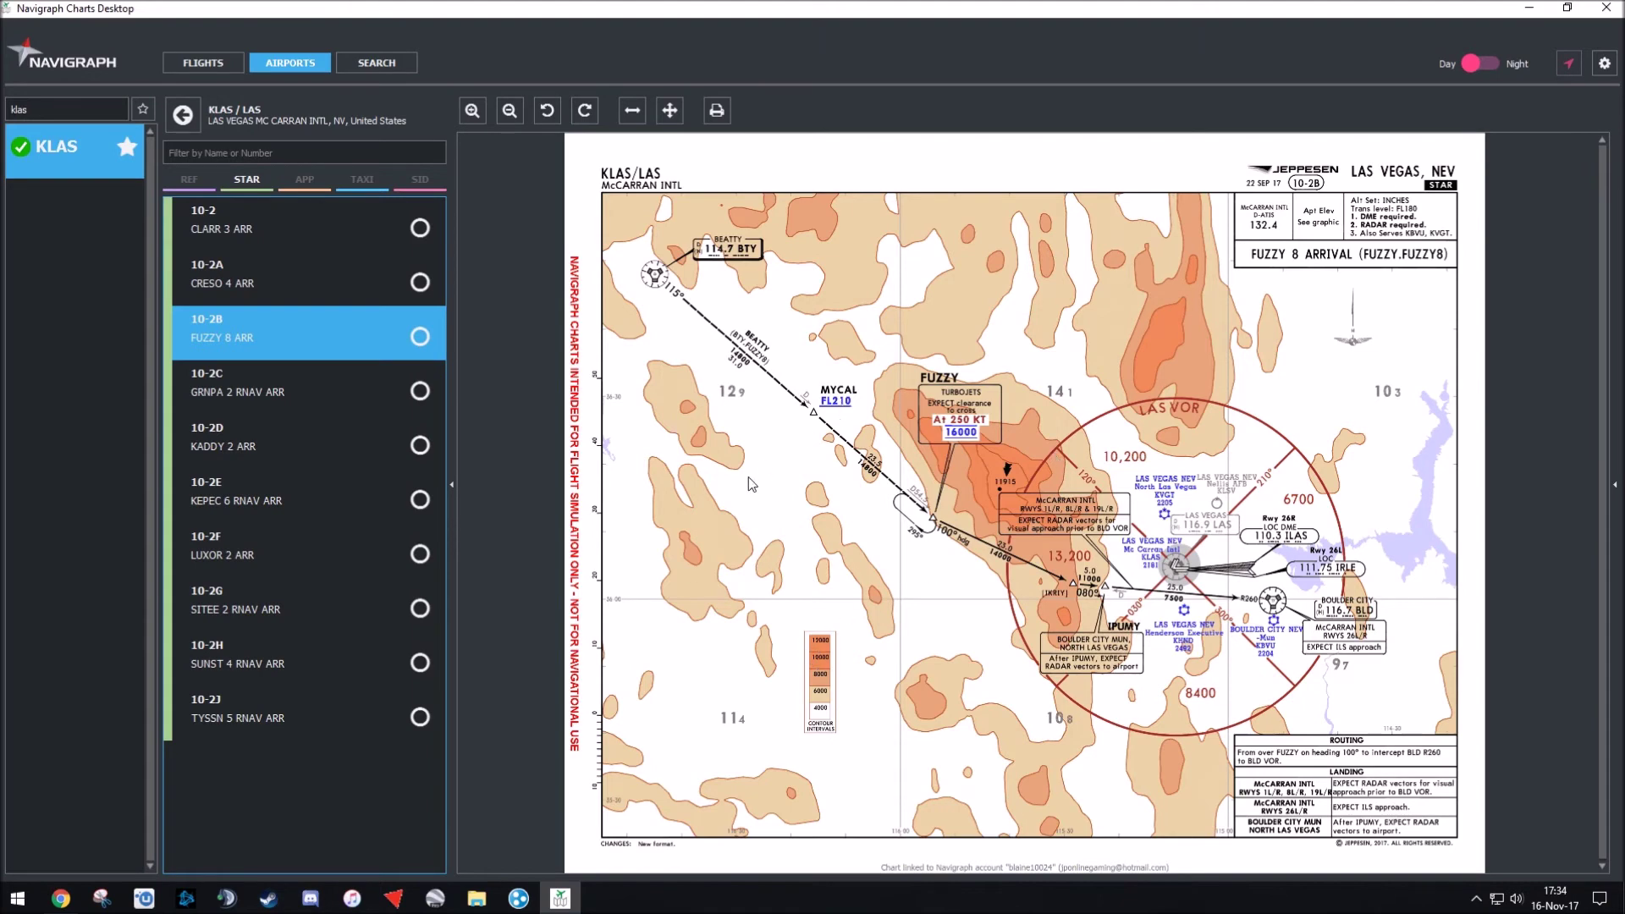
left_click(239, 546)
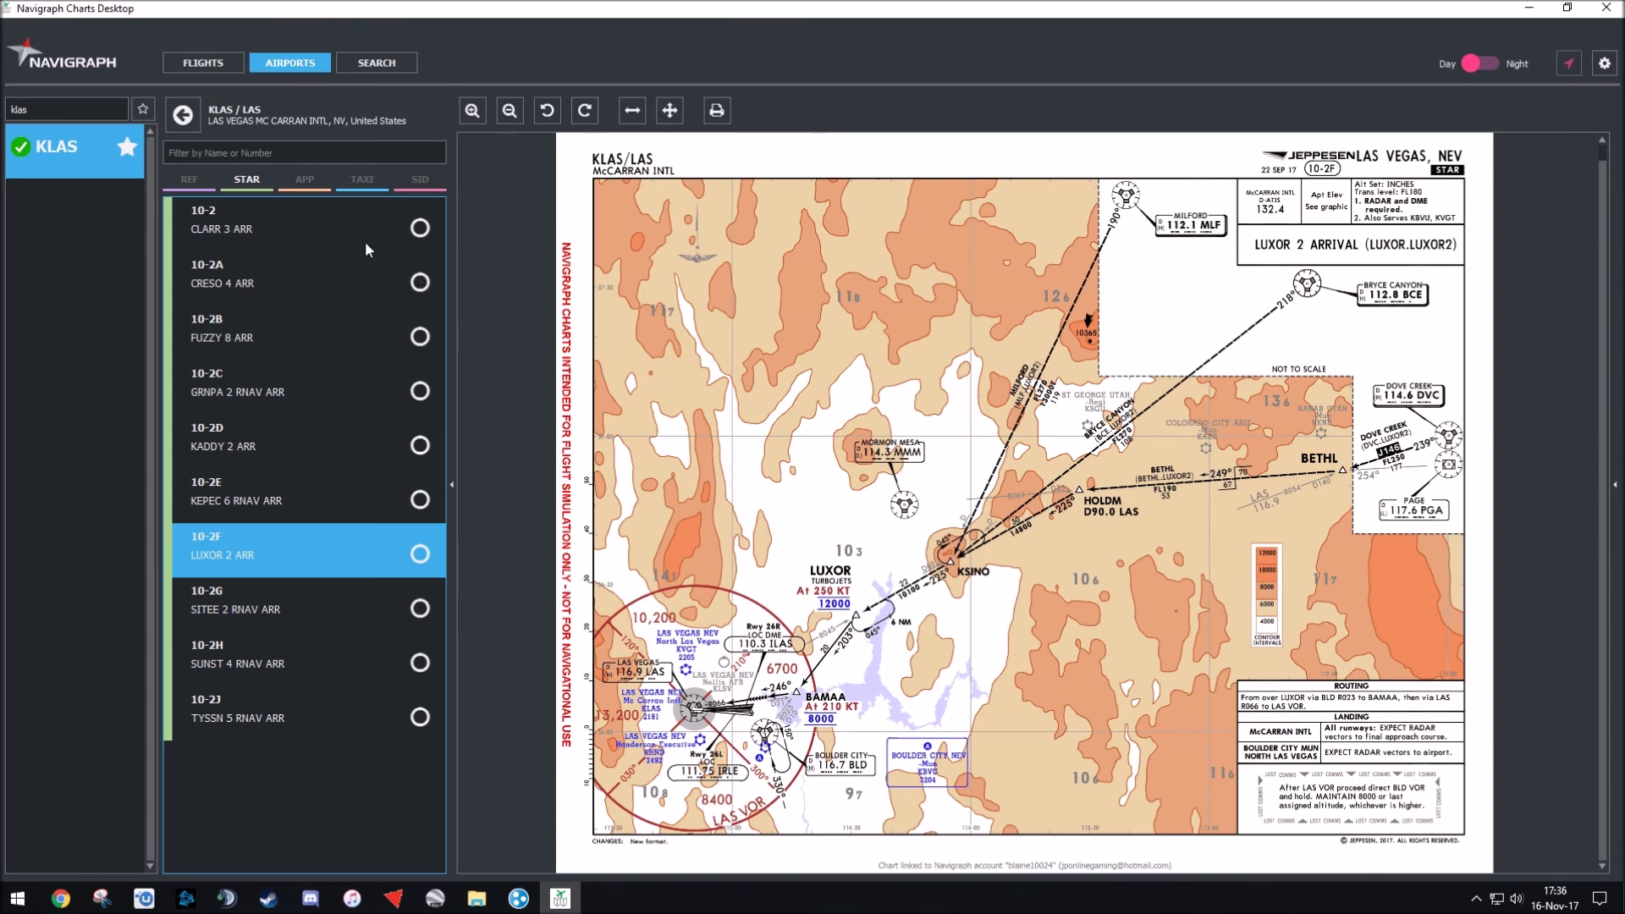
Open KLAS chart 11-3 ILS or LOC RWY 26R from the approach list.
left_click(307, 181)
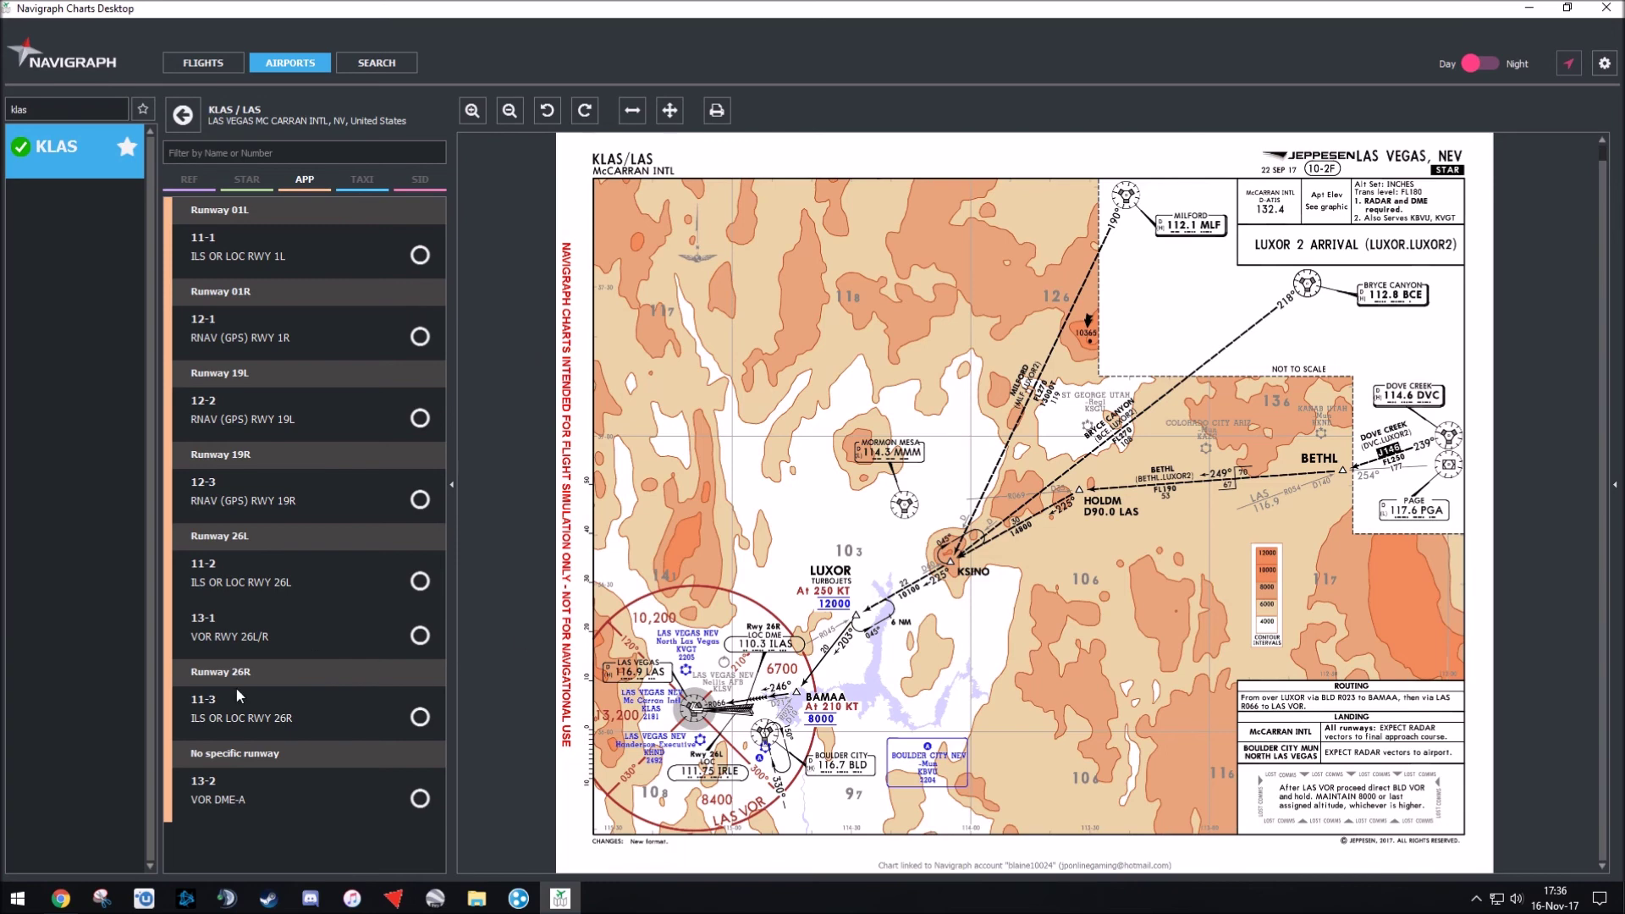
left_click(226, 719)
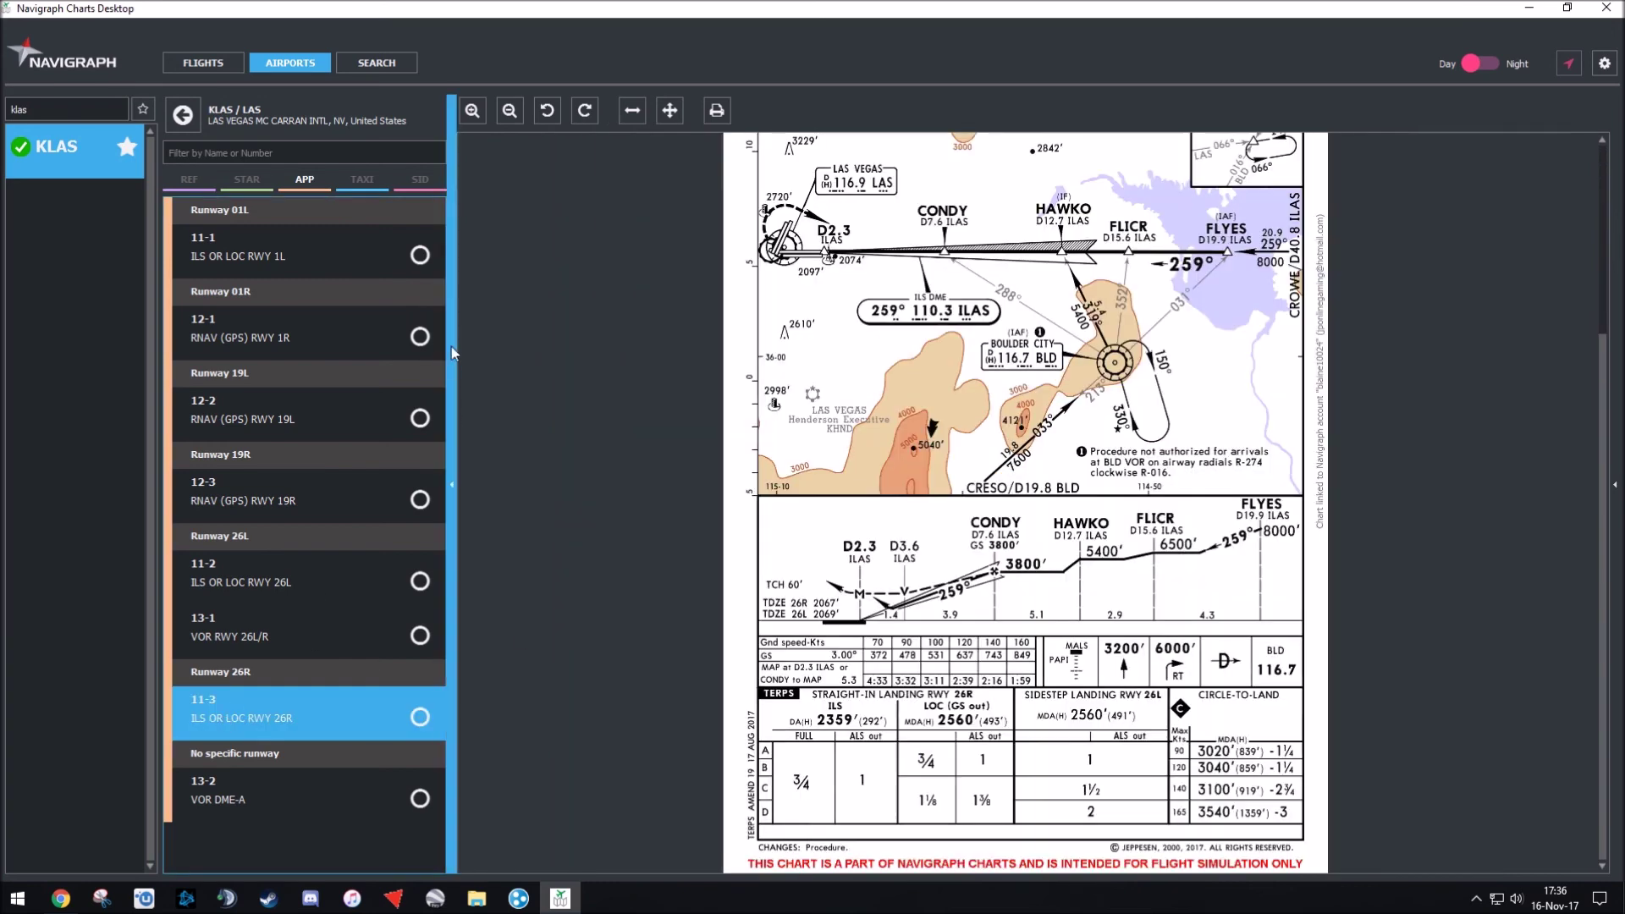